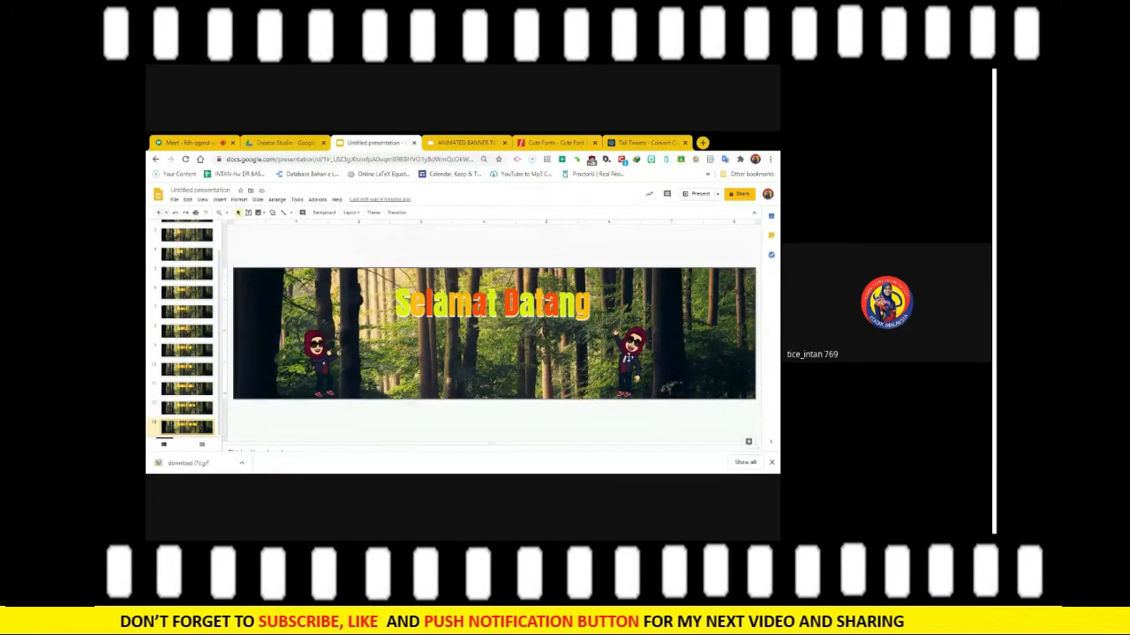
# Insert the image of joined brown picture frames from the computer onto the last banner slide.
pyautogui.click(626, 358)
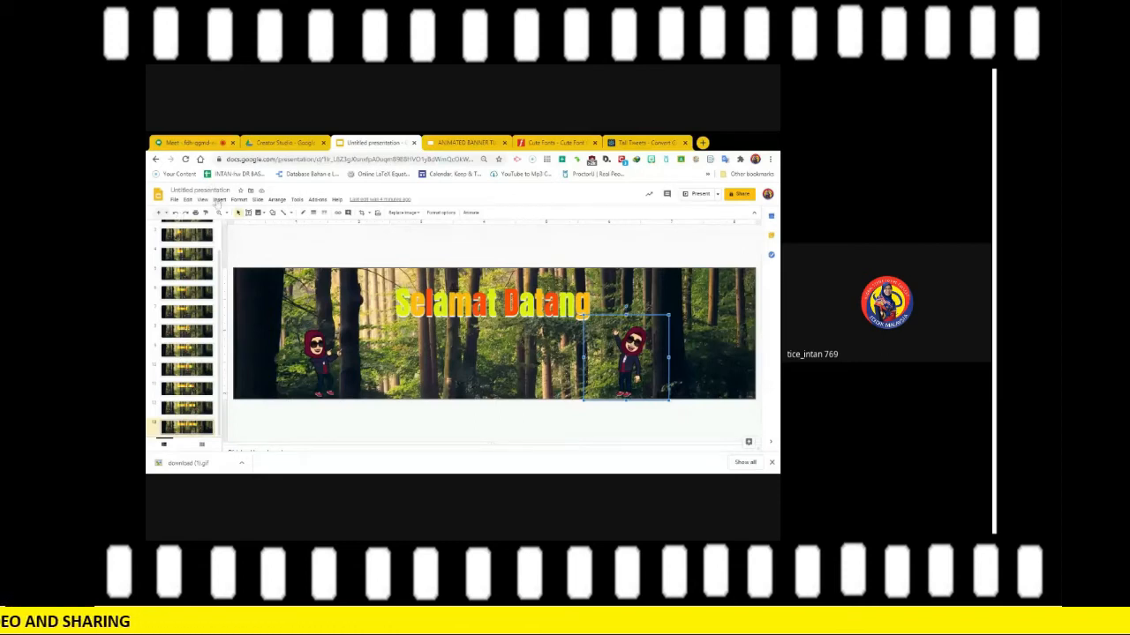
pyautogui.click(219, 199)
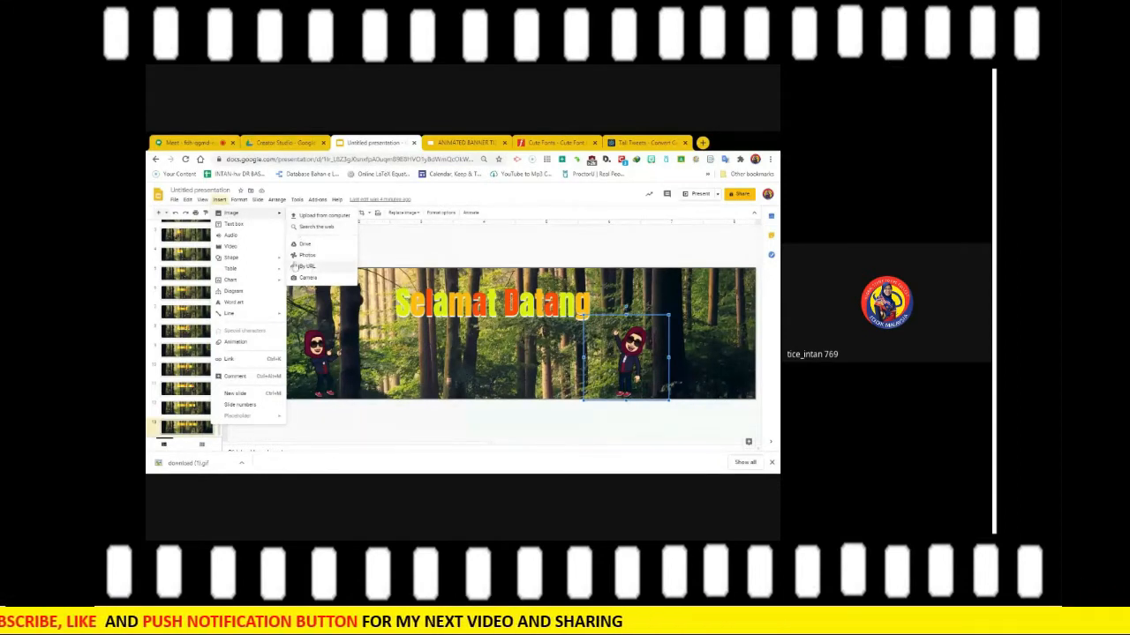
pyautogui.click(309, 217)
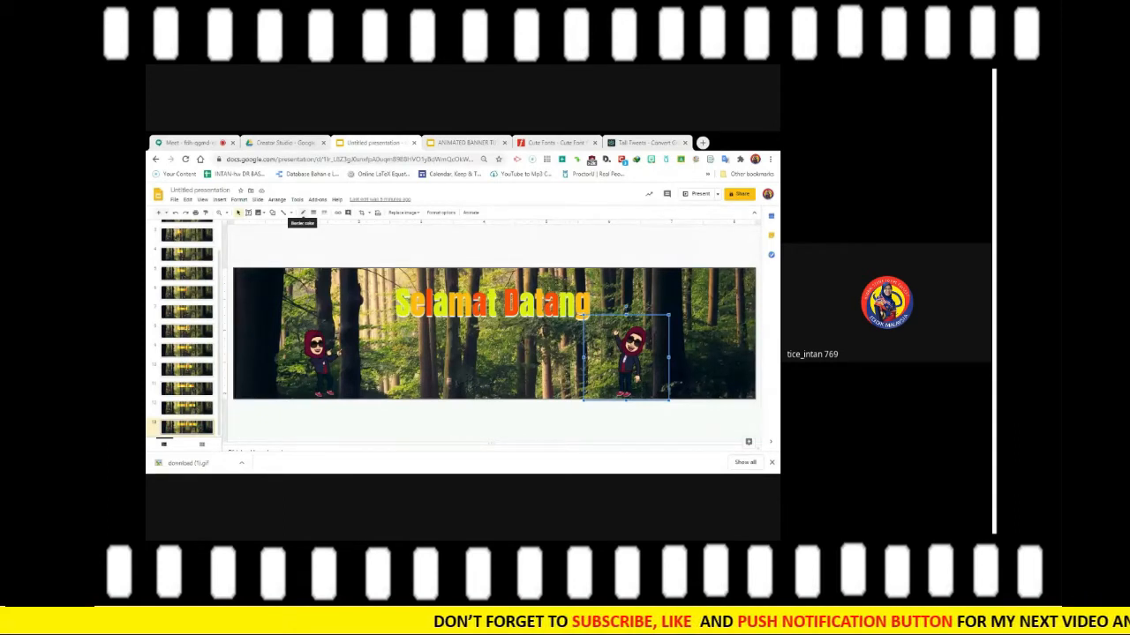
pyautogui.click(219, 201)
pyautogui.click(220, 201)
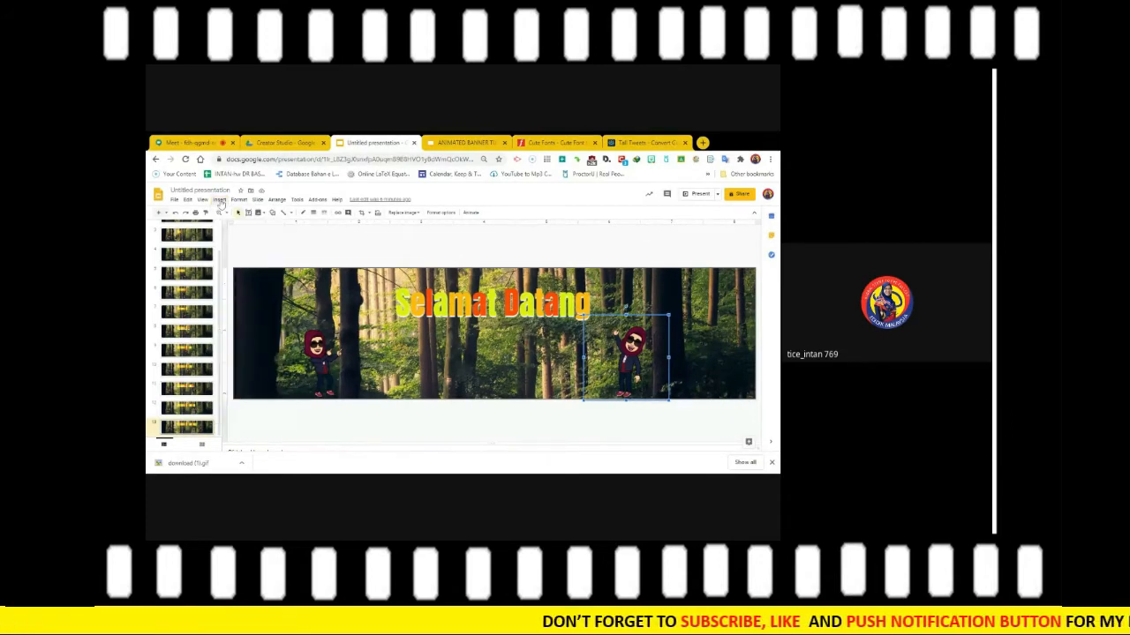
pyautogui.click(220, 200)
pyautogui.moveTo(256, 214)
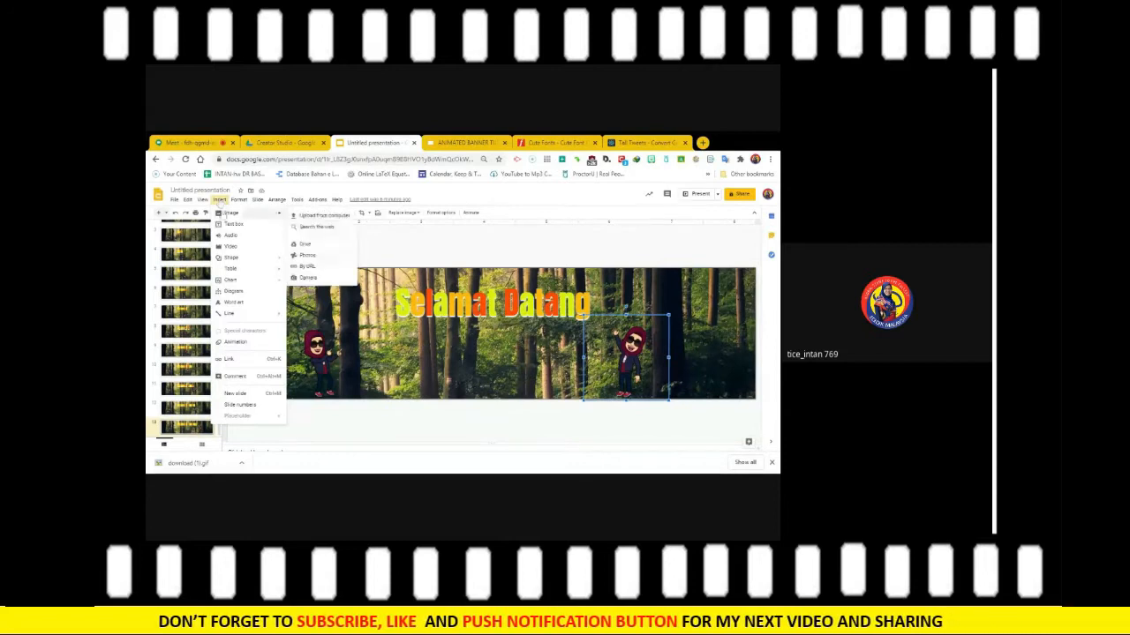
pyautogui.click(307, 217)
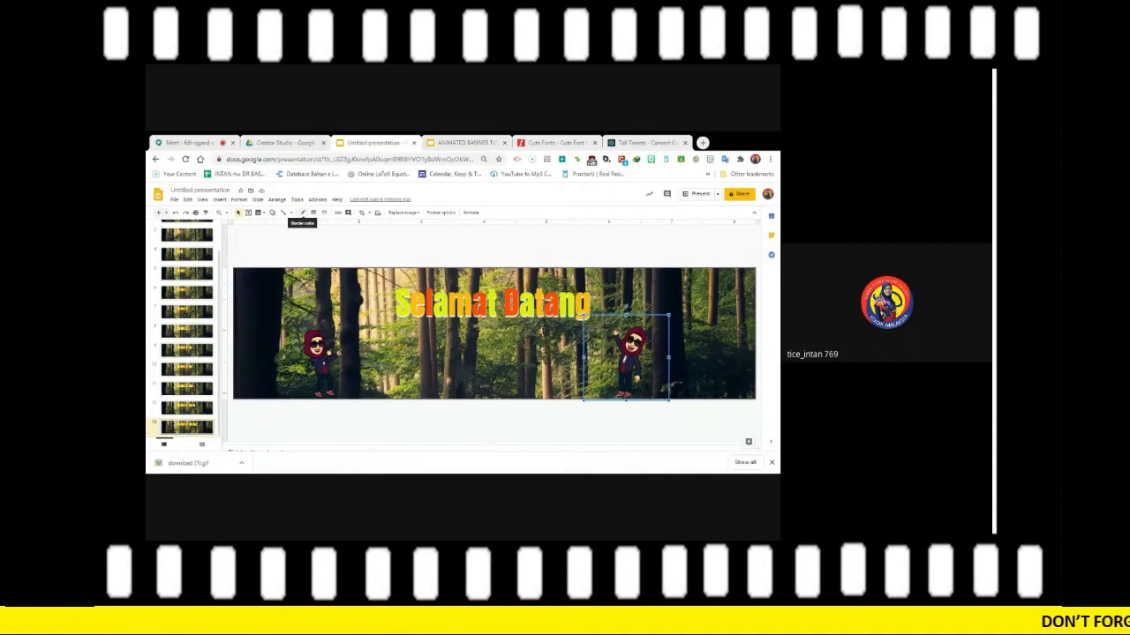
pyautogui.doubleClick(673, 230)
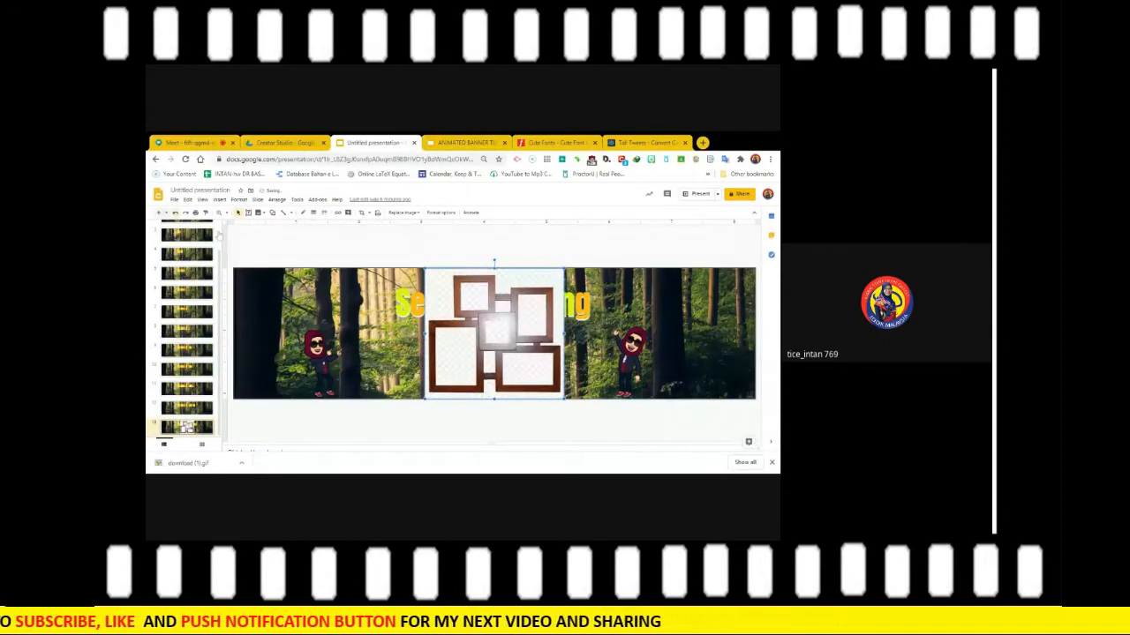
# Insert the cut-out photo of the woman in a headscarf from the computer onto the first slide.
pyautogui.click(187, 231)
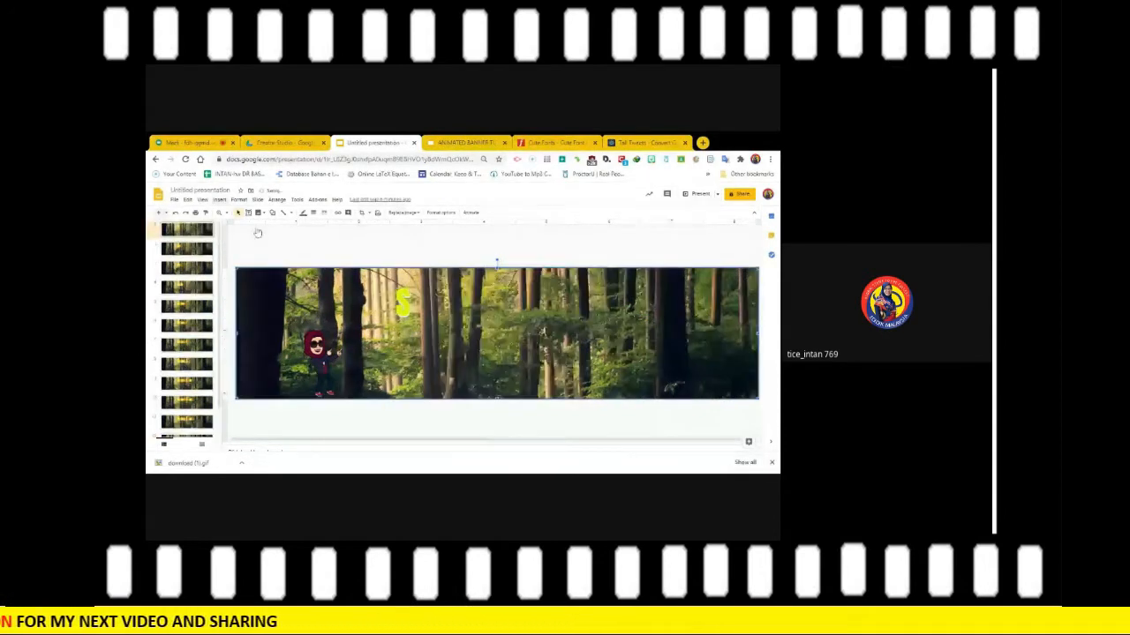
pyautogui.click(220, 201)
pyautogui.moveTo(230, 216)
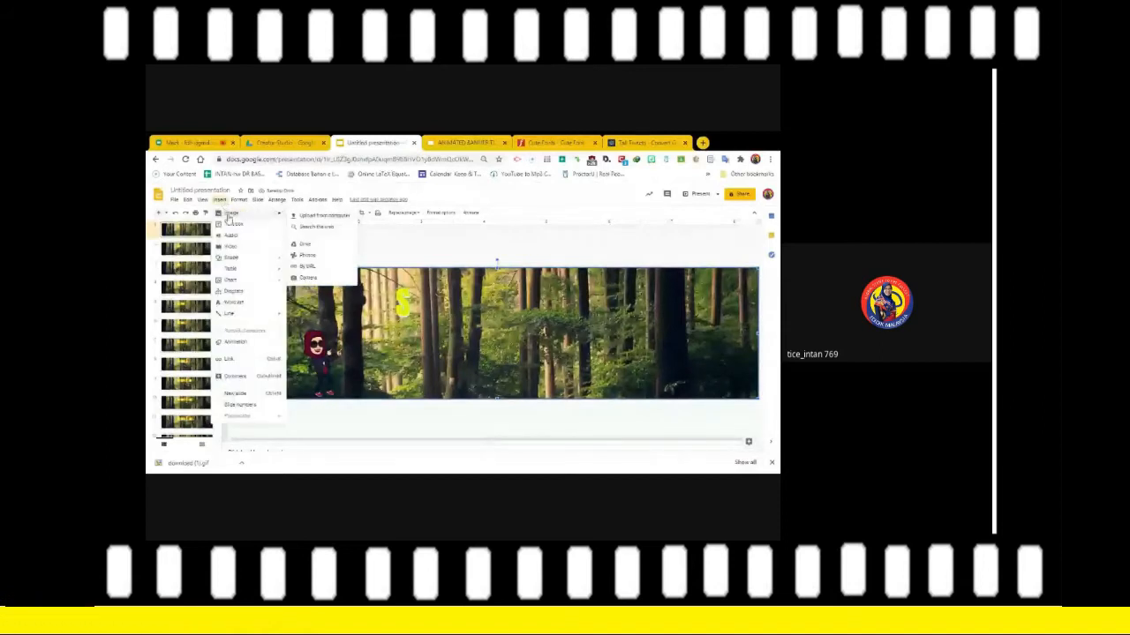
pyautogui.click(309, 217)
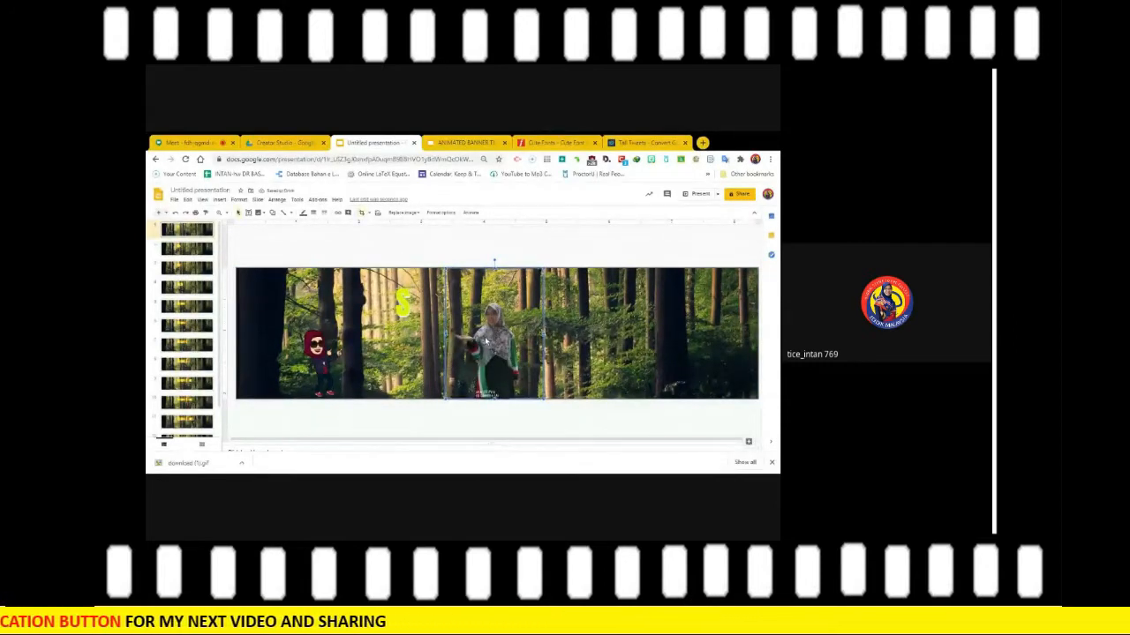
pyautogui.hotkey('ctrl', 'alt', 'm')
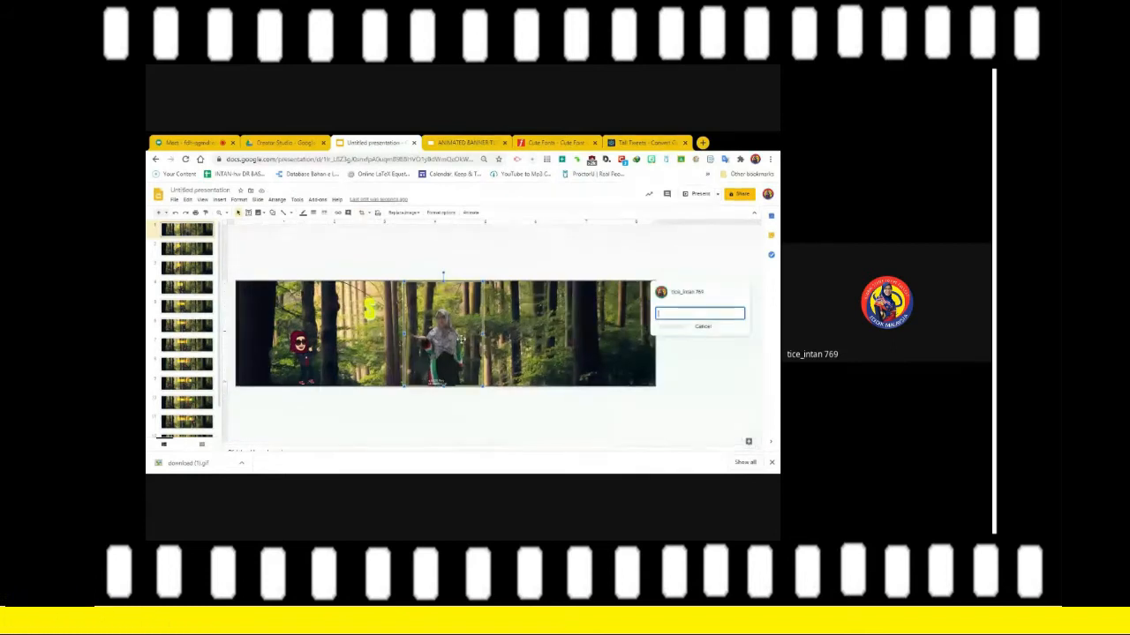
pyautogui.rightClick(461, 339)
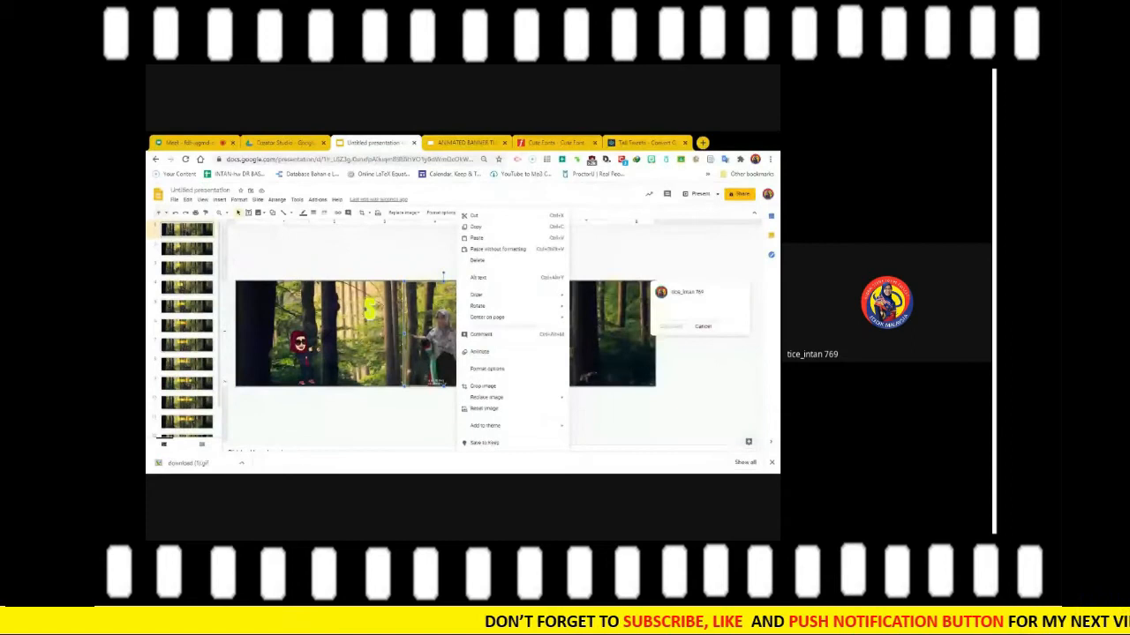
pyautogui.click(378, 247)
pyautogui.click(506, 341)
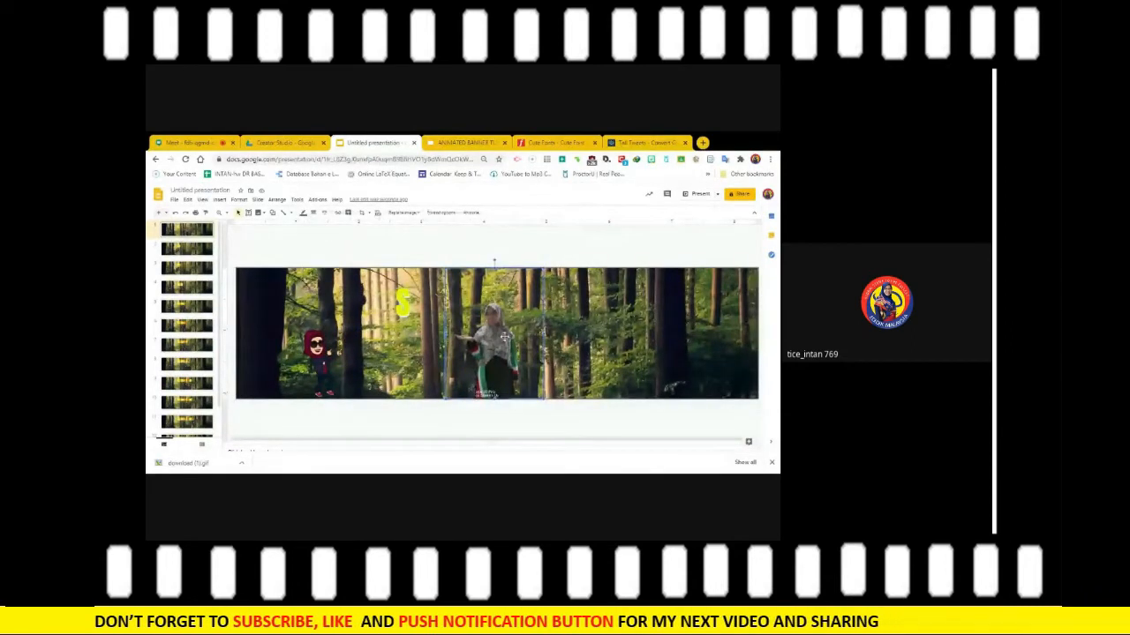
pyautogui.hotkey('ctrl', 'alt', 'm')
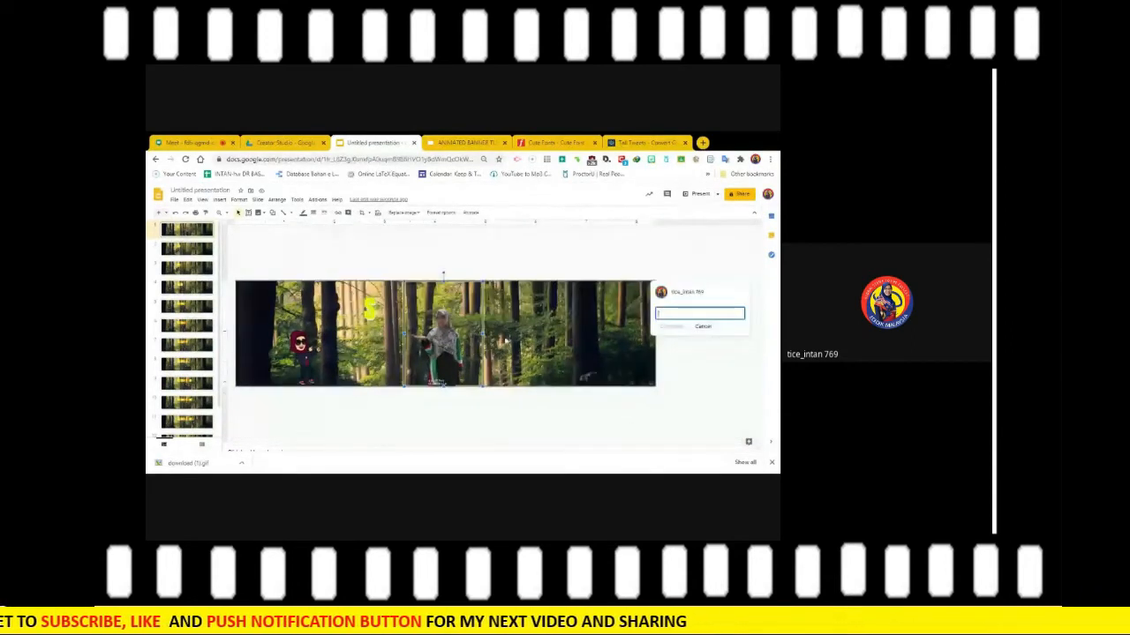
pyautogui.click(699, 328)
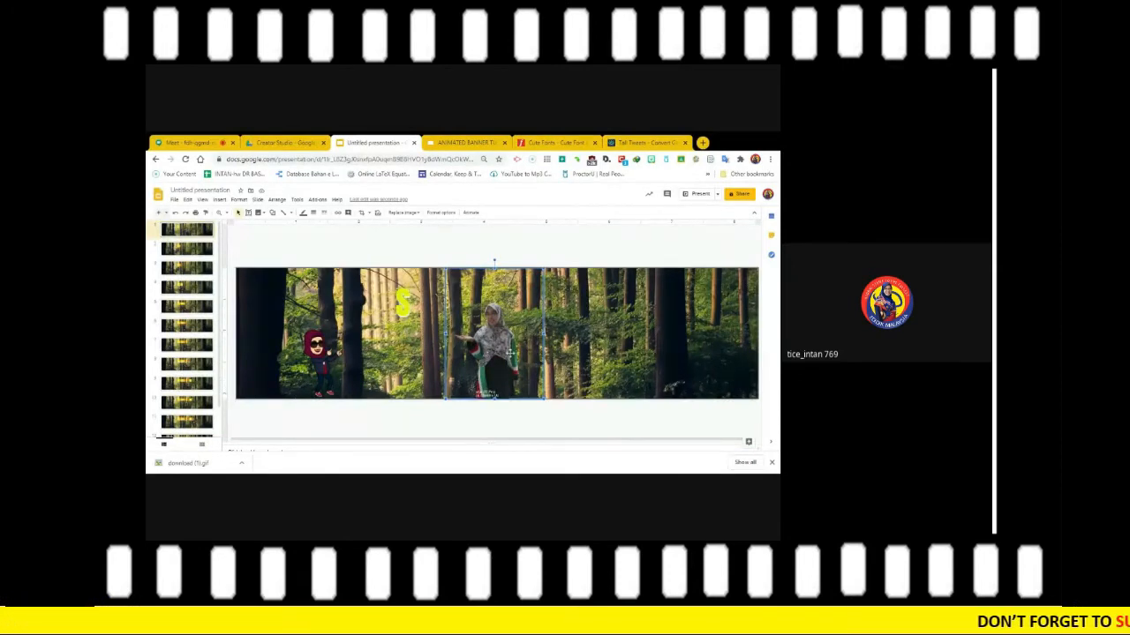
# Delete the woman's cut-out photo from the first slide and the extra walking avatar from the last slide.
pyautogui.press('Delete')
pyautogui.scroll(-2, 187, 415)
pyautogui.click(187, 427)
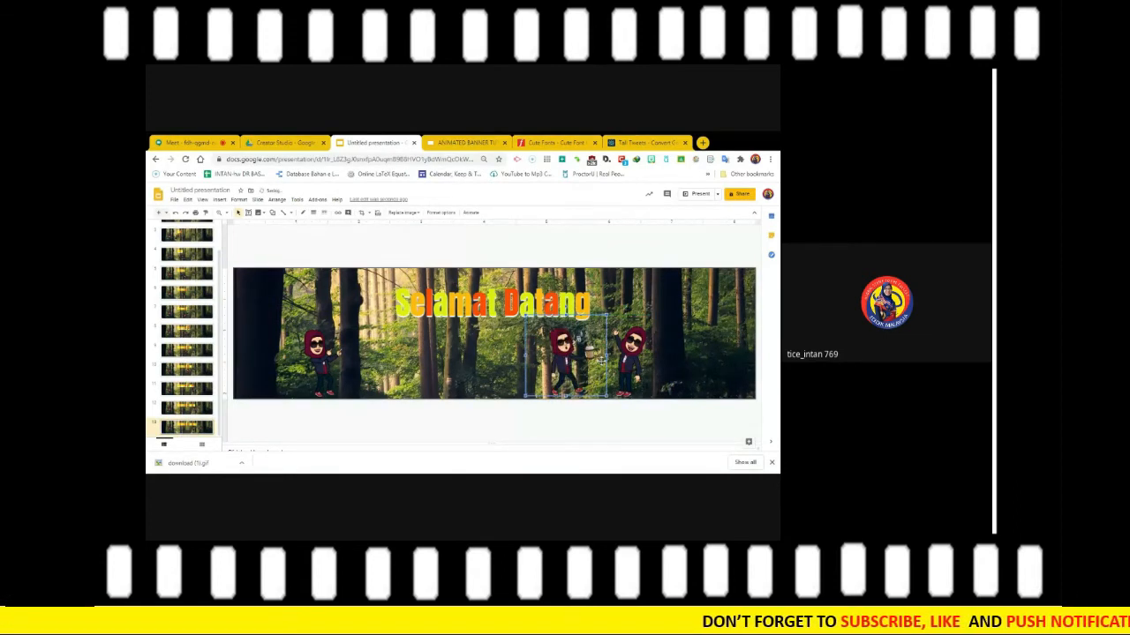
pyautogui.press('Delete')
pyautogui.click(659, 383)
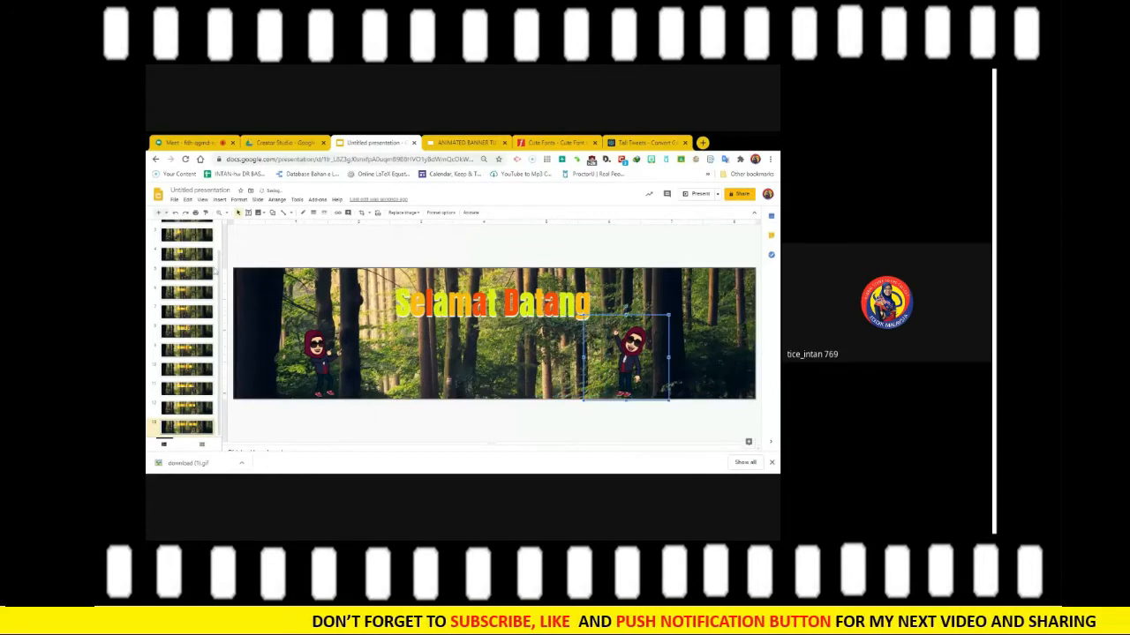
pyautogui.scroll(2, 200, 239)
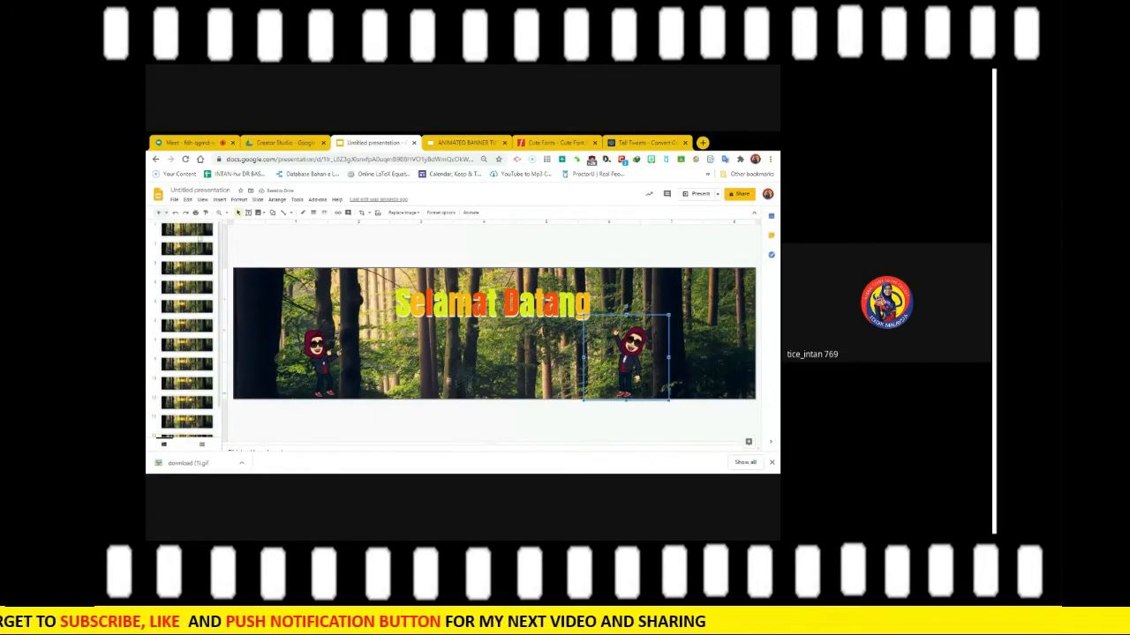
pyautogui.click(186, 231)
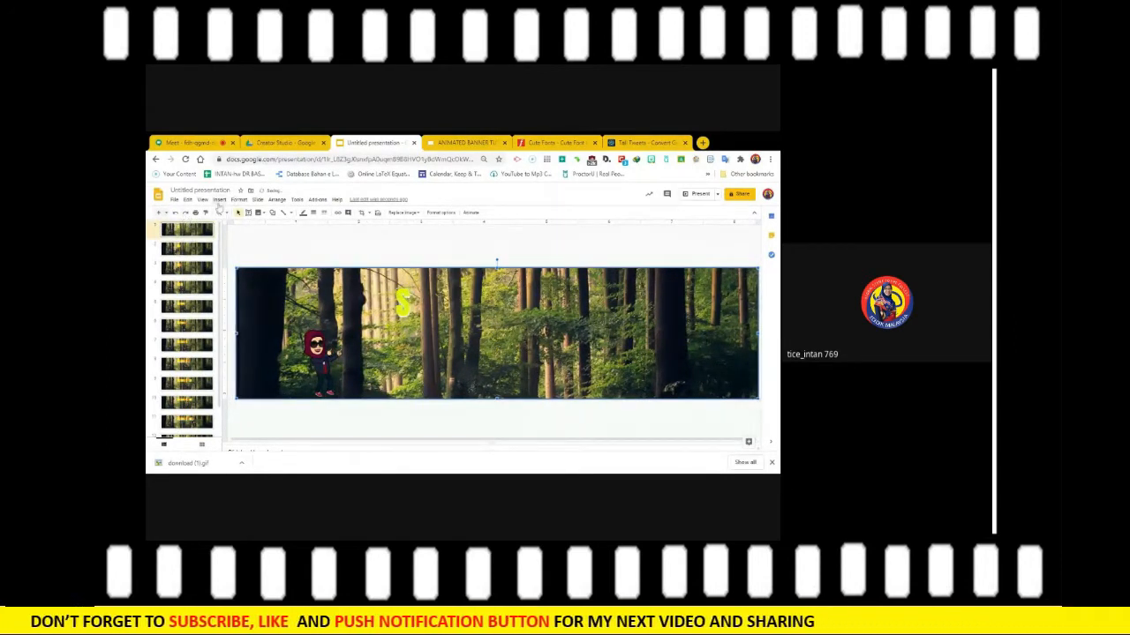
pyautogui.click(219, 200)
pyautogui.click(315, 250)
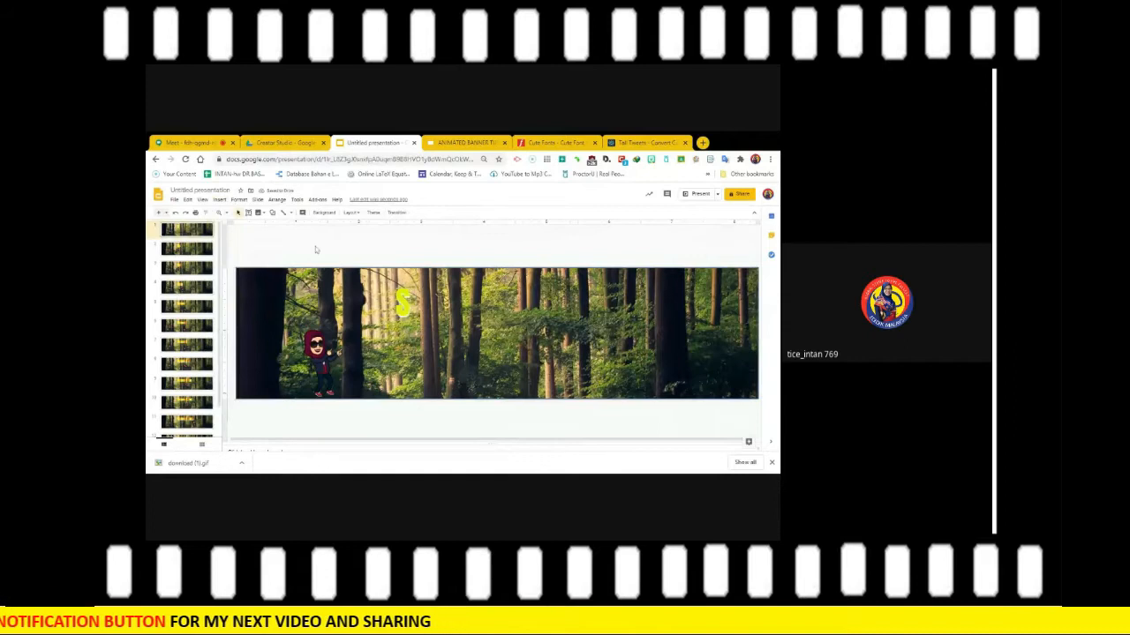
pyautogui.scroll(-2, 219, 385)
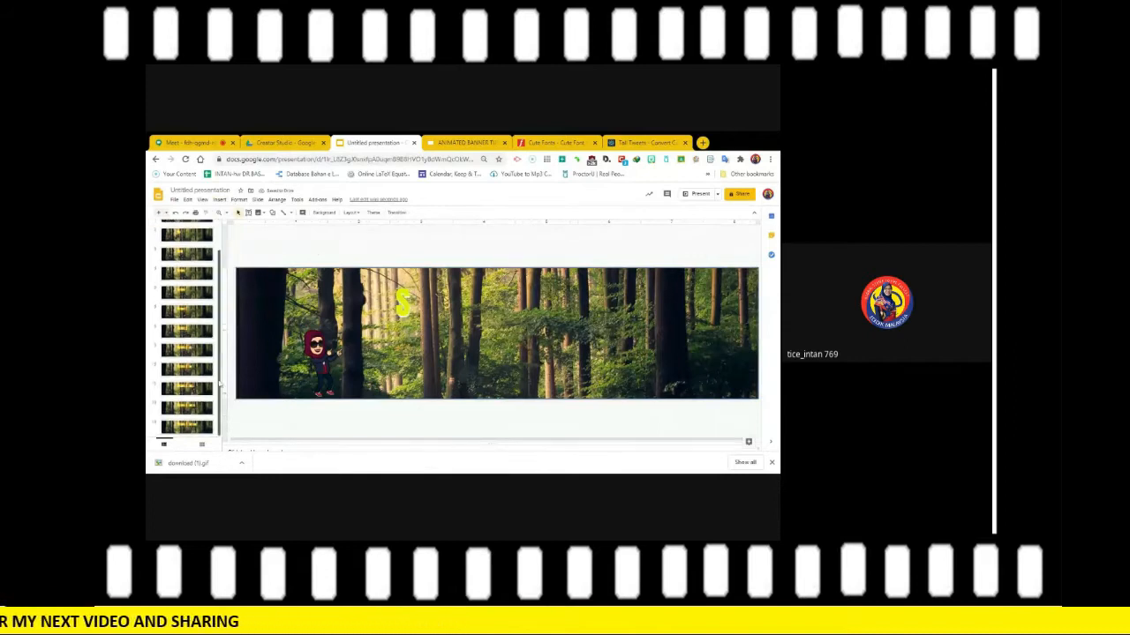
pyautogui.click(188, 427)
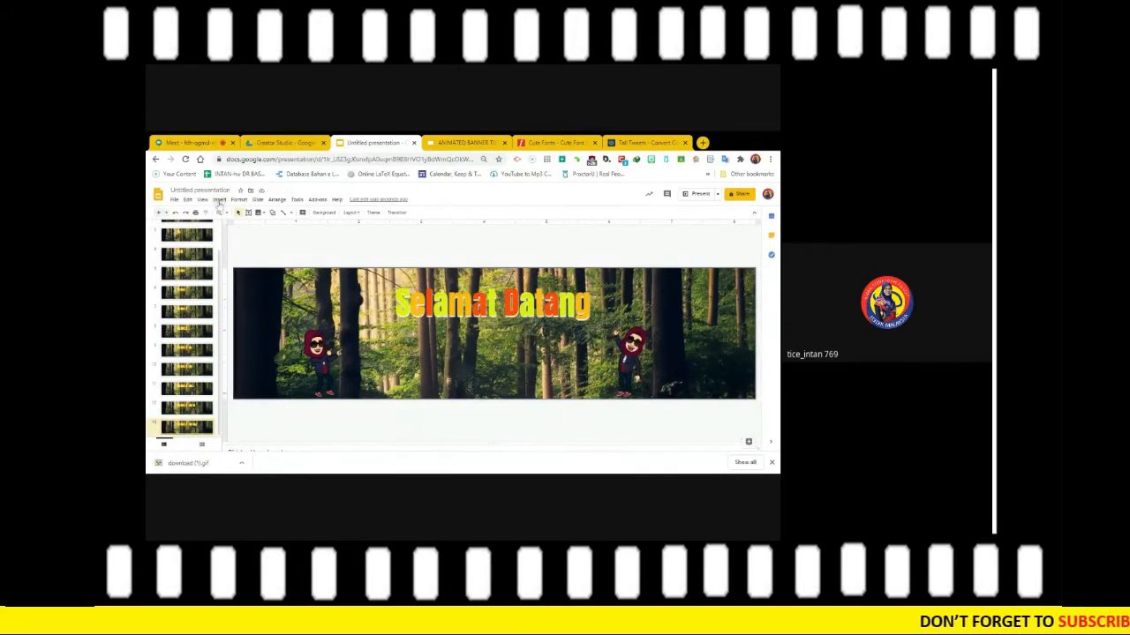
# Upload the woman's cut-out photo from the computer onto the last slide and move it beside the right-hand avatar.
pyautogui.click(219, 200)
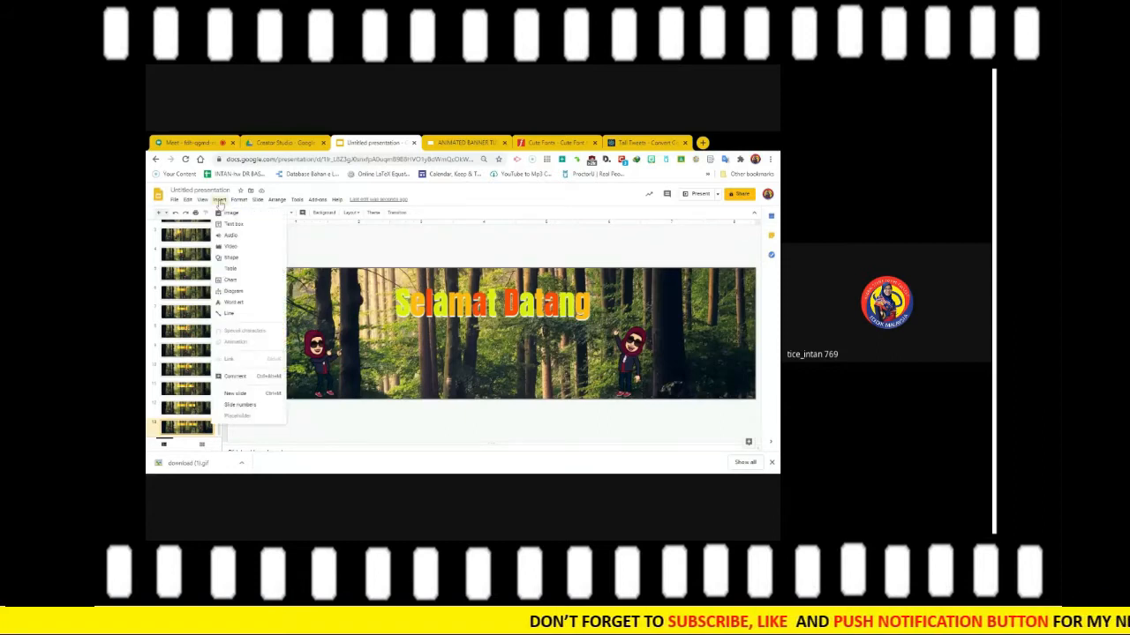
pyautogui.moveTo(230, 214)
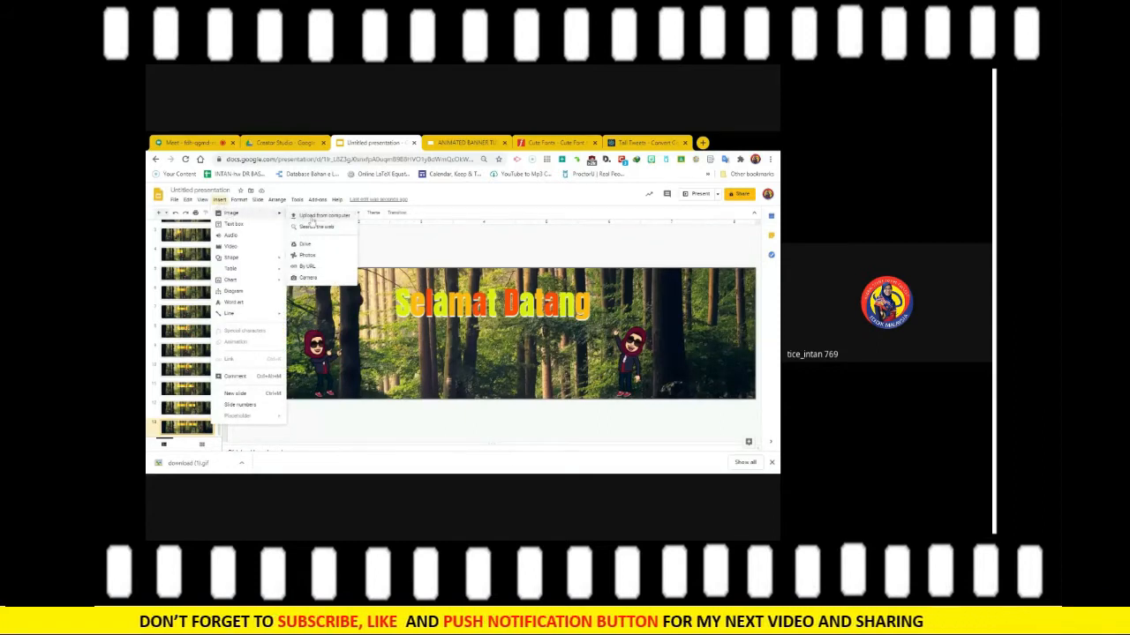
pyautogui.click(313, 216)
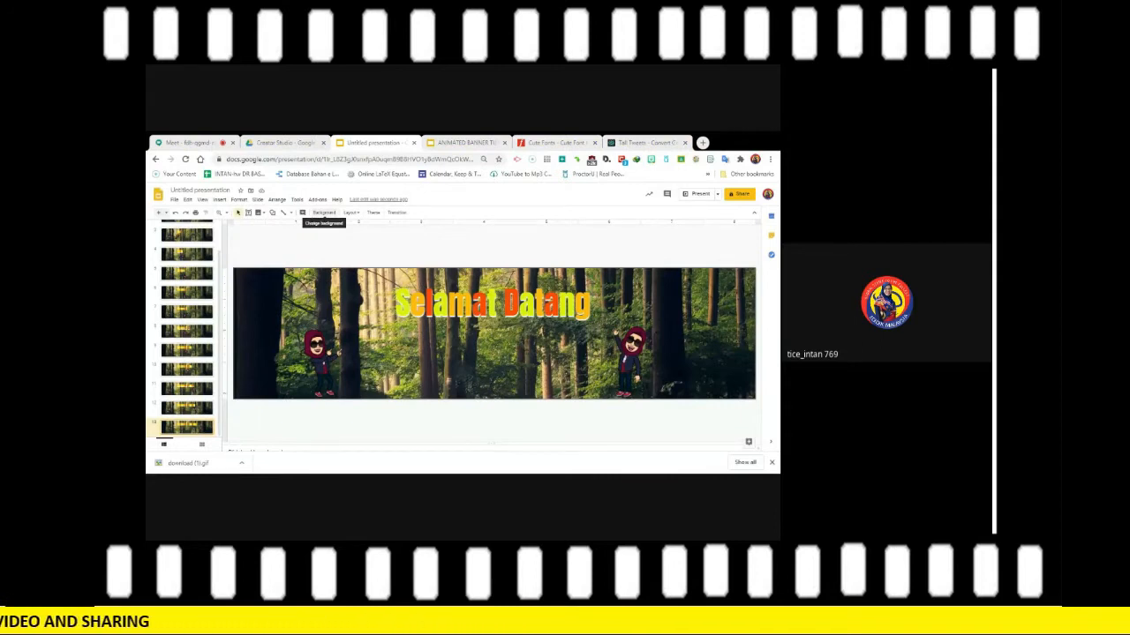
pyautogui.click(689, 332)
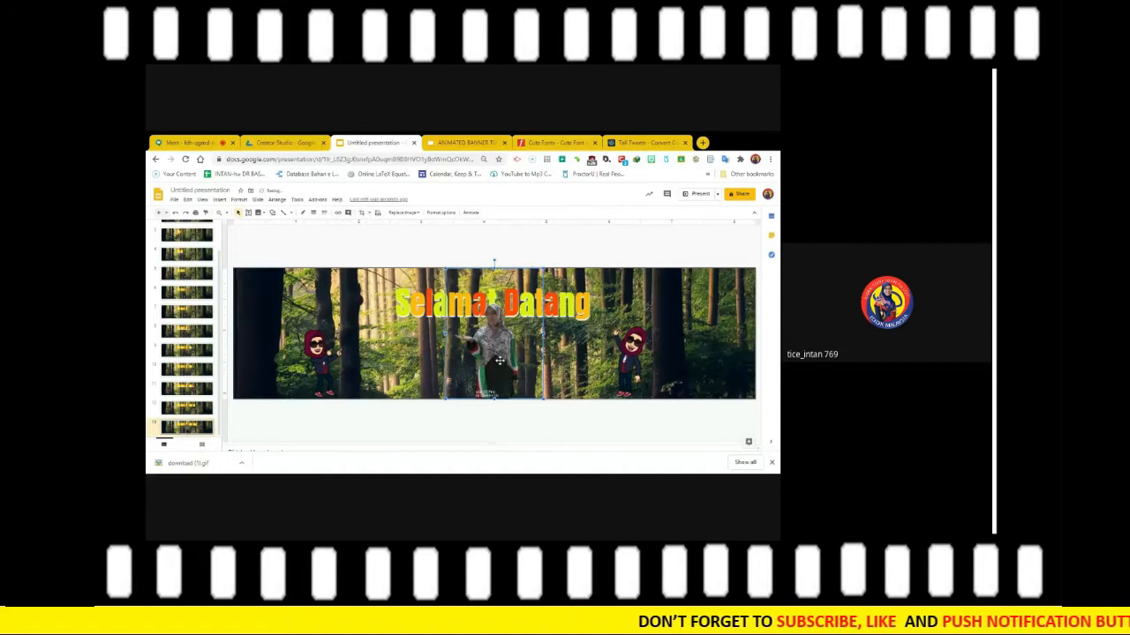
pyautogui.moveTo(499, 360); pyautogui.dragTo(664, 360)
# Undo the placement and insertion of the woman's photo on the last slide.
pyautogui.click(175, 213)
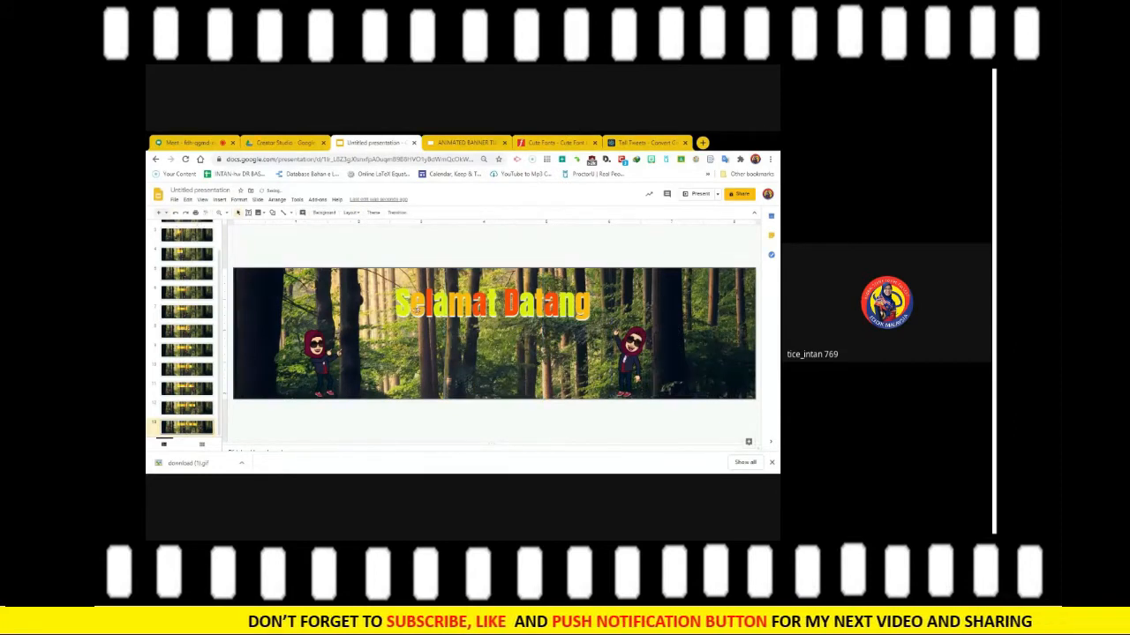
pyautogui.click(186, 213)
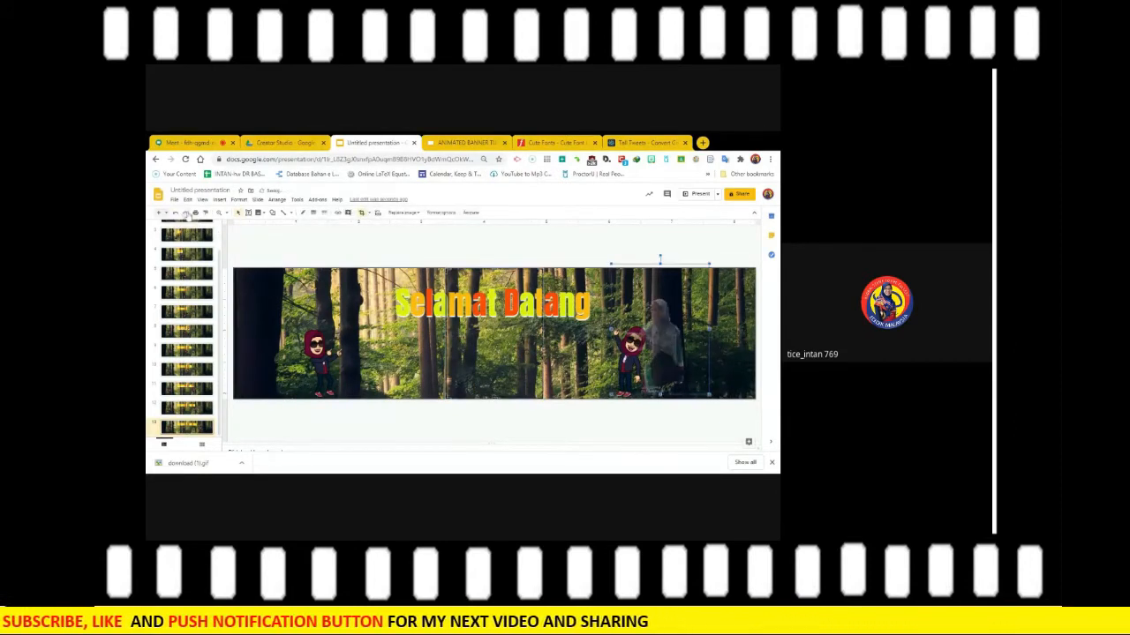
pyautogui.click(176, 215)
# Insert the woman's cut-out photo from the computer onto the last "Selamat Datang" slide again.
pyautogui.click(219, 199)
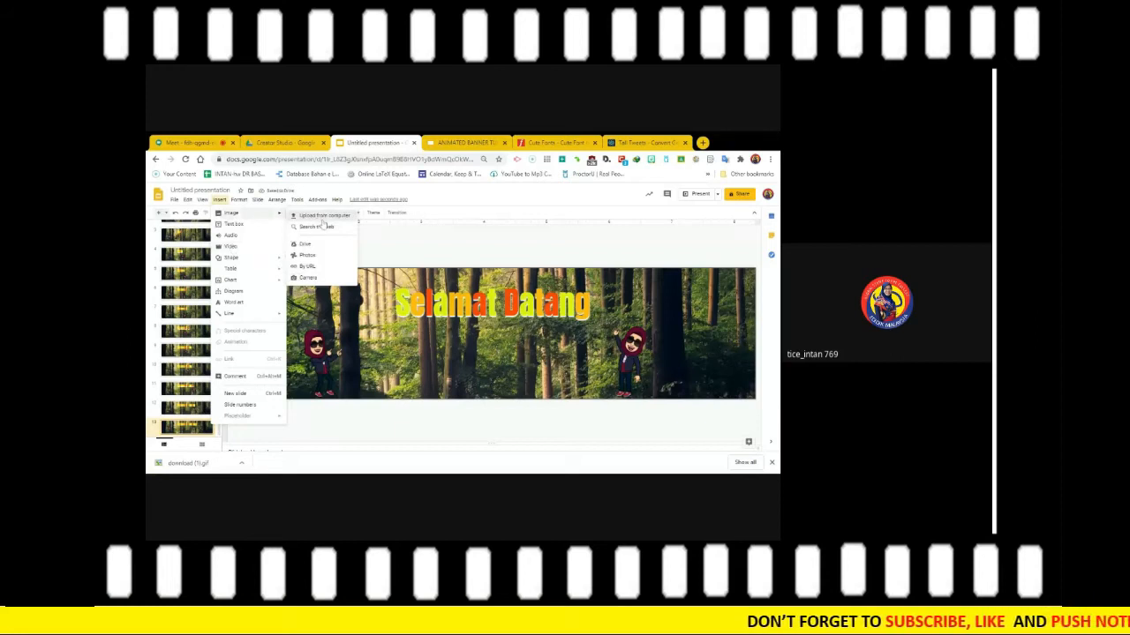
pyautogui.press('Escape')
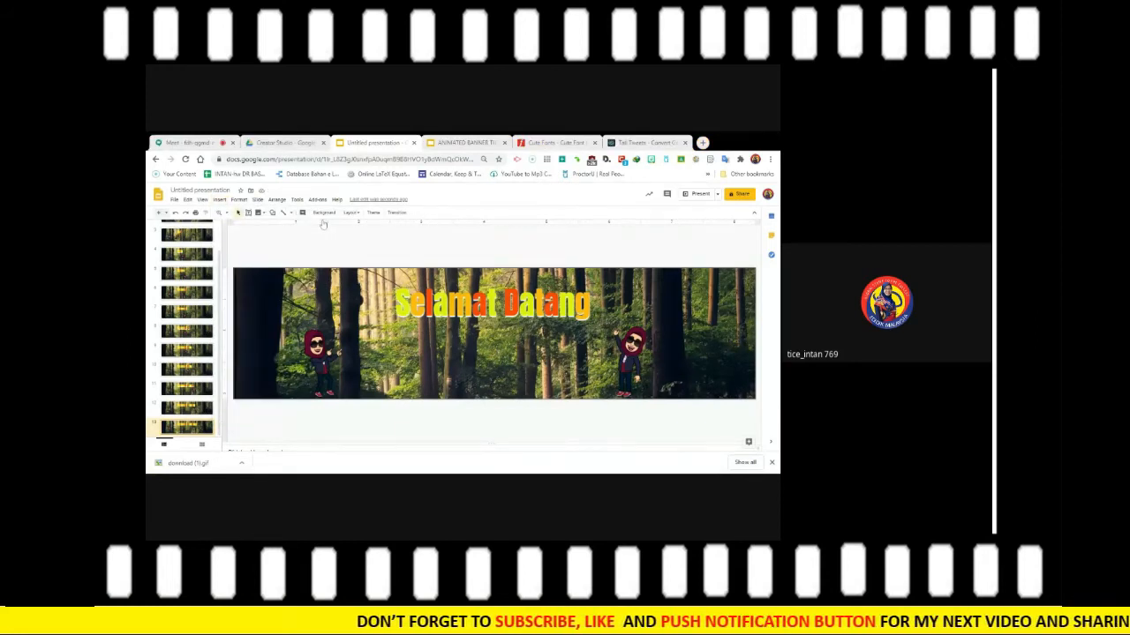
pyautogui.click(686, 430)
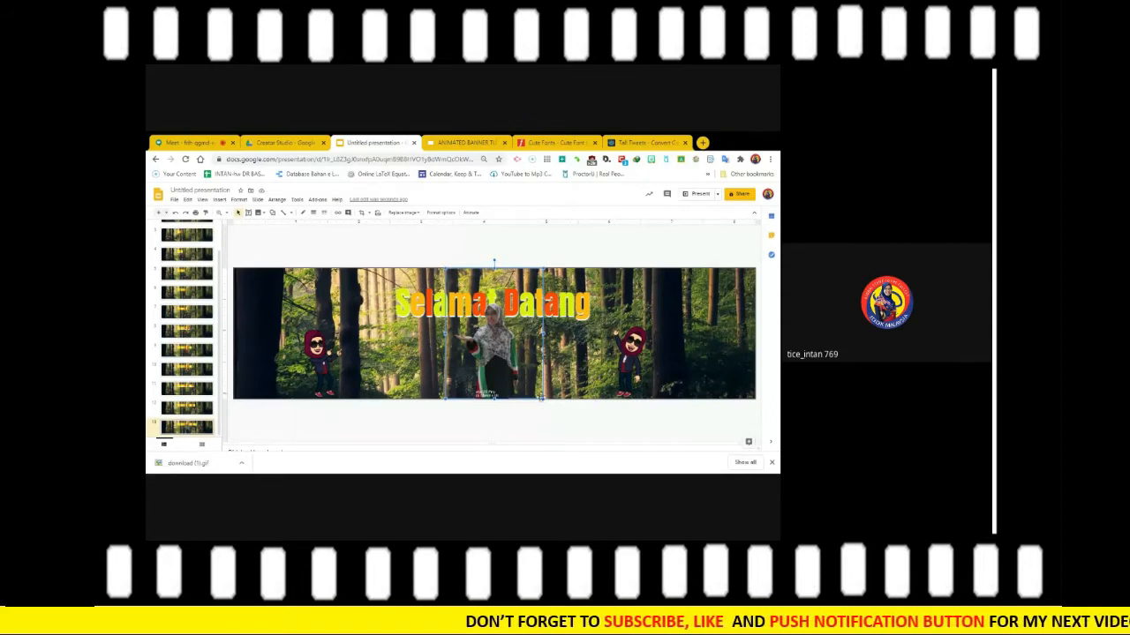
# Enlarge the woman's photo beyond the slide's lower edge and move it right, next to the waving avatar.
pyautogui.moveTo(544, 398)
pyautogui.mouseDown()
pyautogui.moveTo(594, 432)
pyautogui.moveTo(543, 399)
pyautogui.mouseUp()
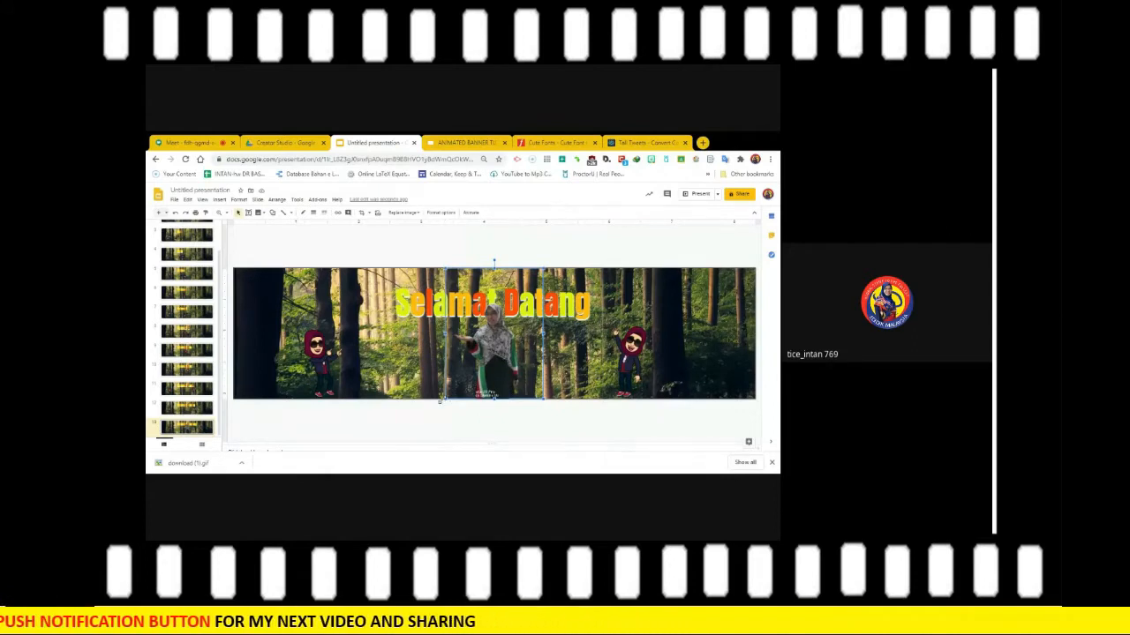
pyautogui.moveTo(427, 414); pyautogui.dragTo(415, 426)
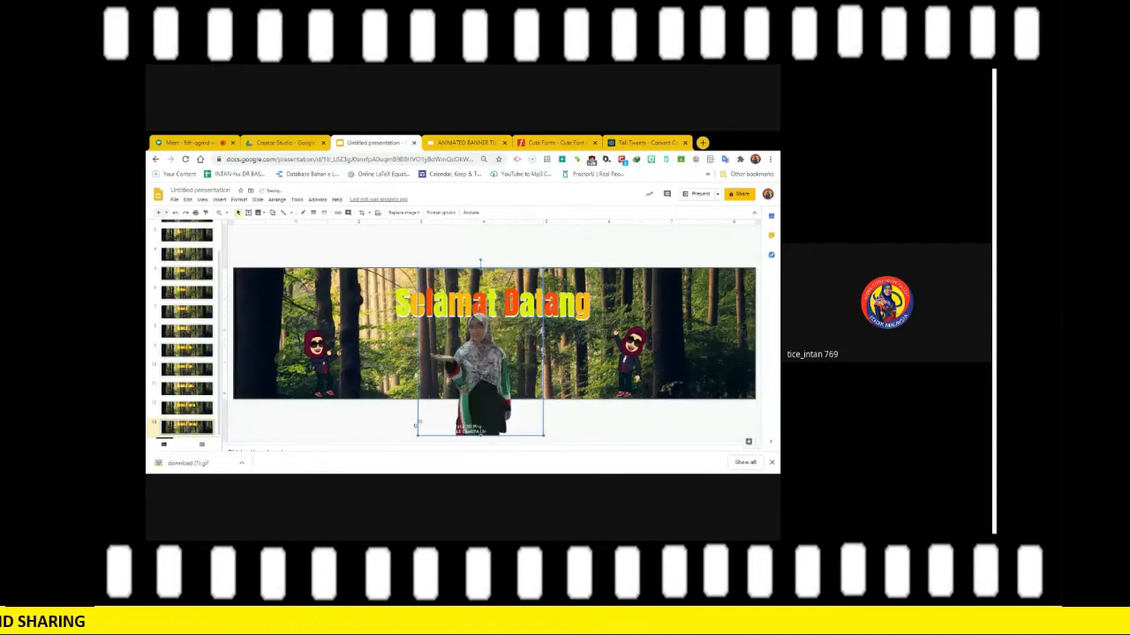
pyautogui.moveTo(483, 363); pyautogui.dragTo(598, 383)
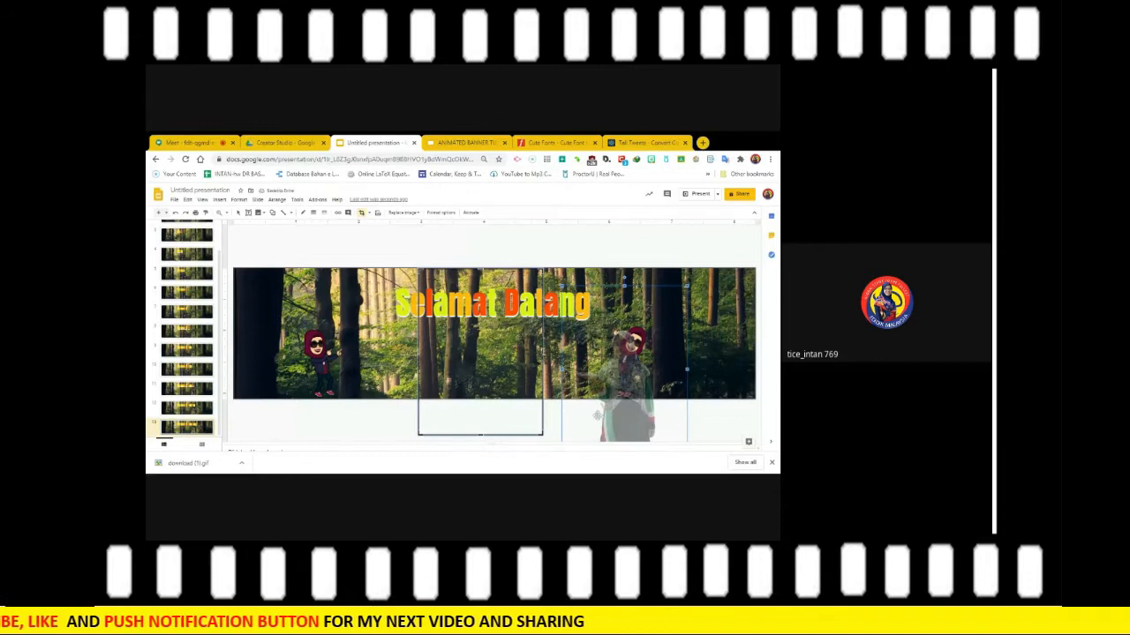
pyautogui.moveTo(606, 390); pyautogui.dragTo(642, 392)
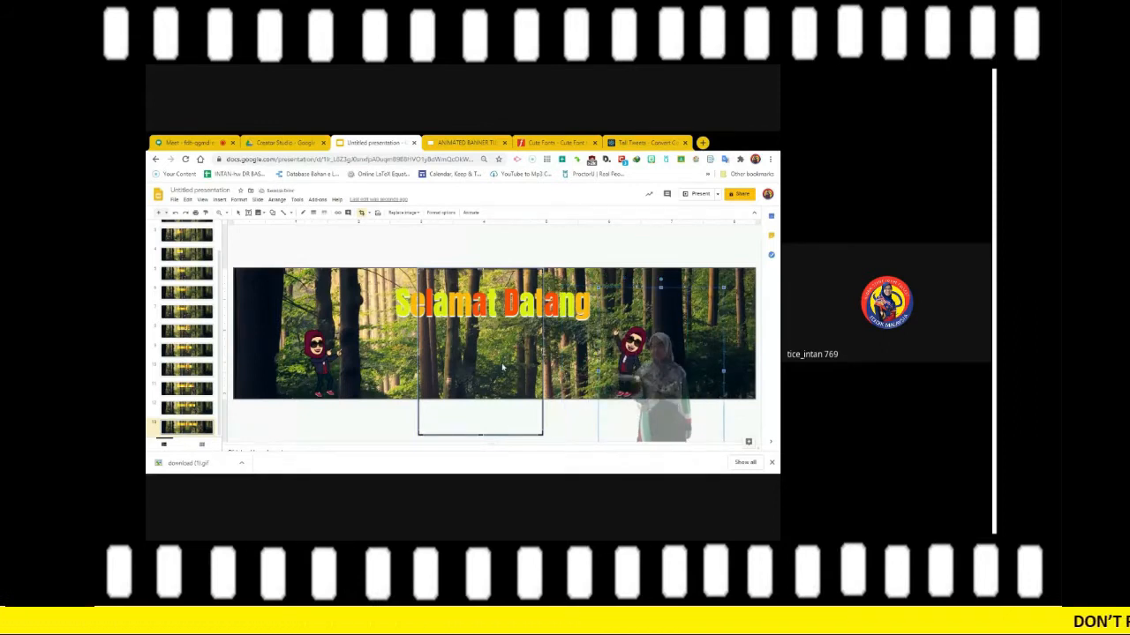
# Undo the shifts of the woman's photo to the right, back to its place at the slide's centre.
pyautogui.click(175, 214)
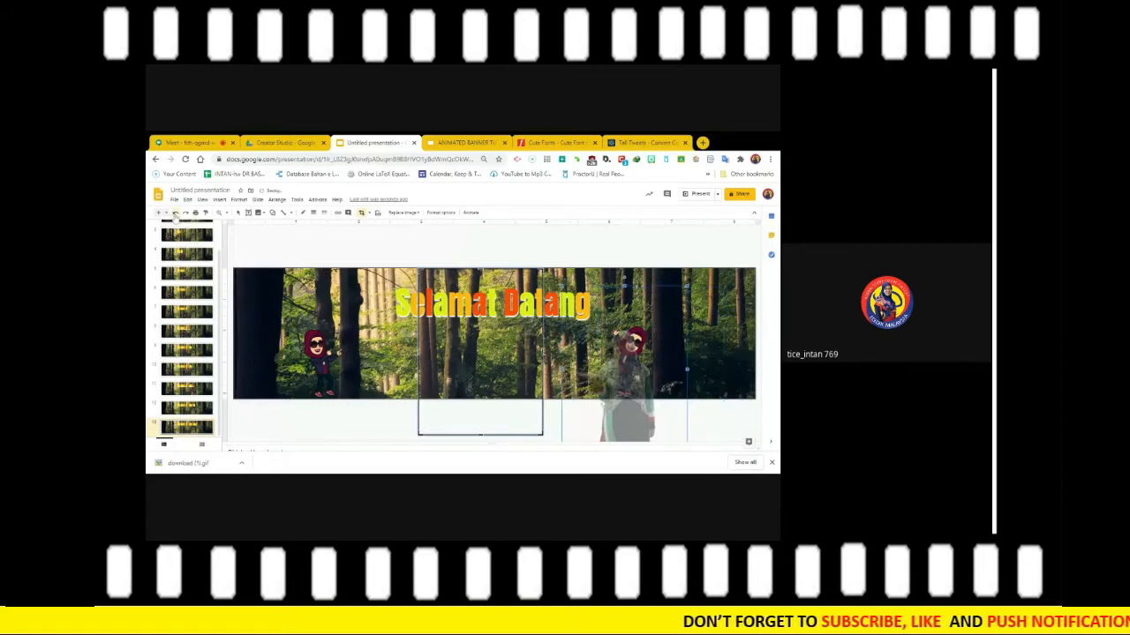
pyautogui.click(175, 215)
pyautogui.click(175, 214)
pyautogui.click(175, 214)
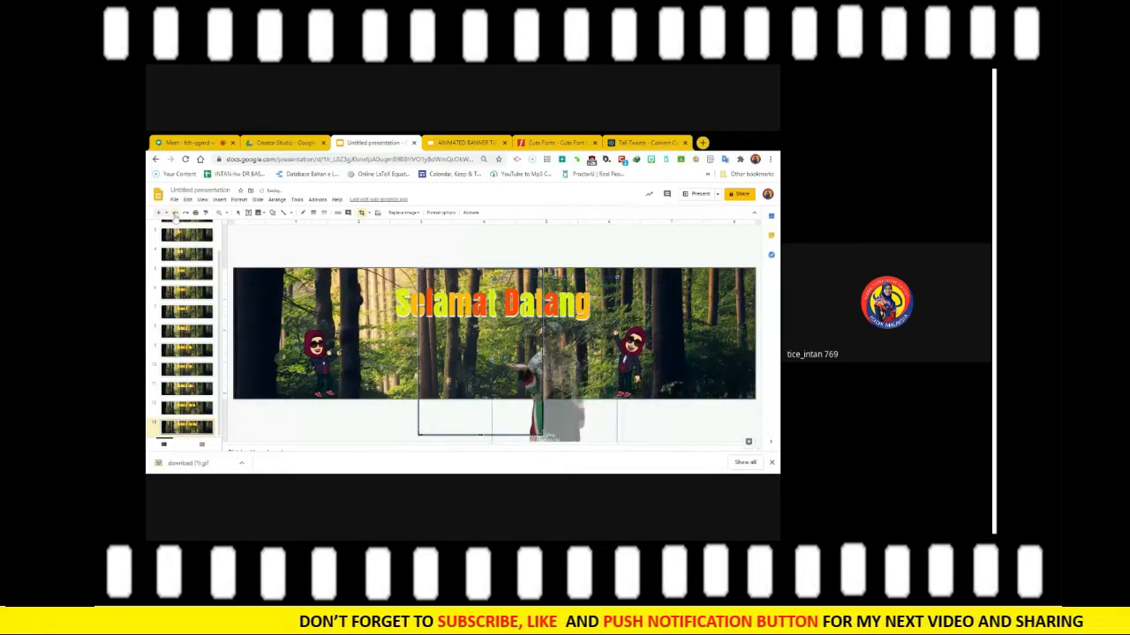
pyautogui.click(175, 215)
pyautogui.click(175, 215)
pyautogui.click(174, 214)
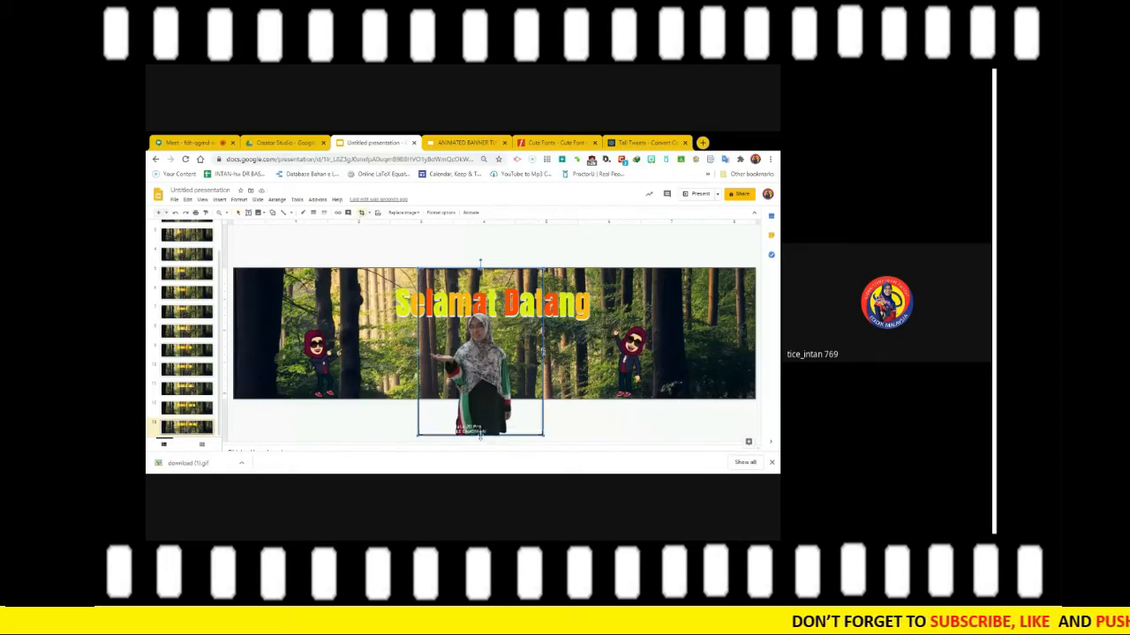
# Crop the woman's photo at its edges, cutting off the watermarked lower part, and move it beside the waving avatar.
pyautogui.moveTo(480, 400); pyautogui.dragTo(480, 391)
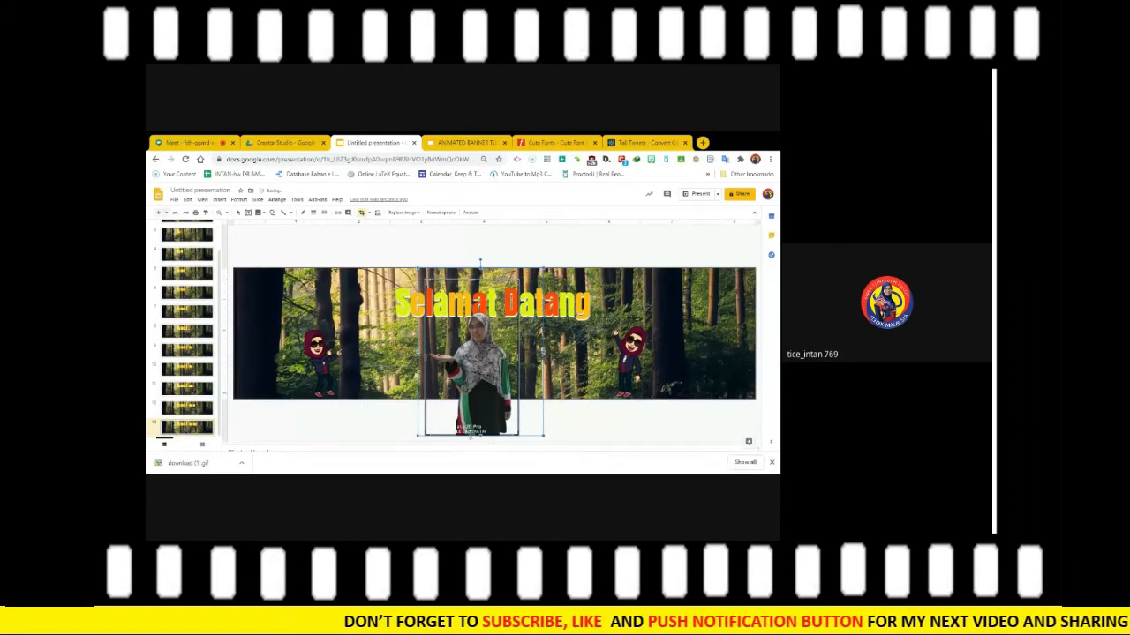
pyautogui.moveTo(473, 404); pyautogui.dragTo(472, 398)
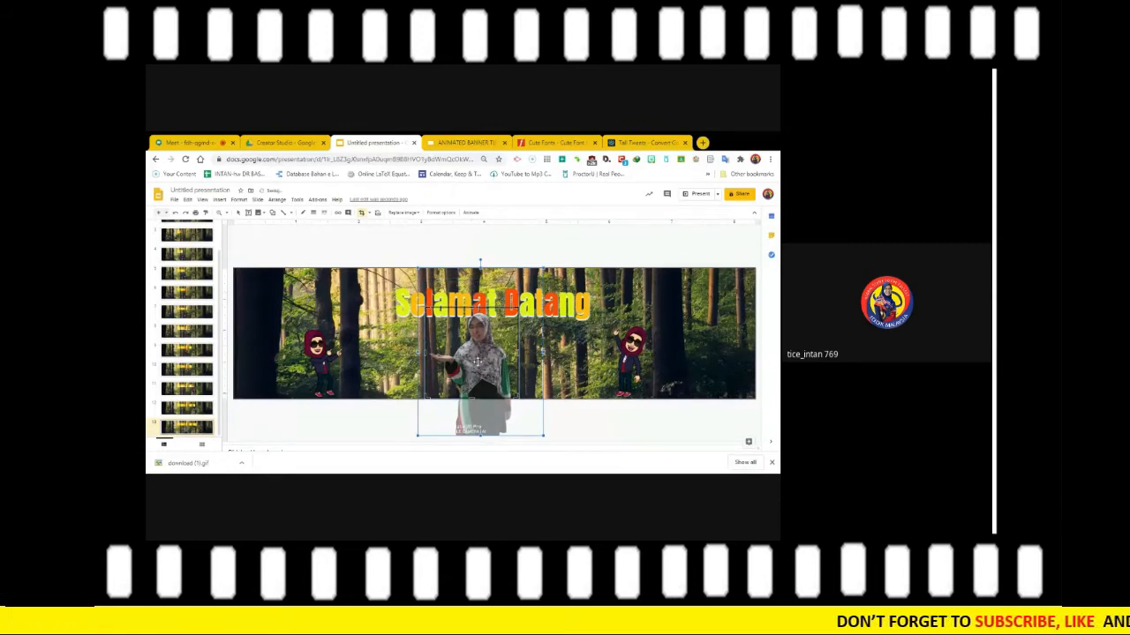
pyautogui.moveTo(477, 362); pyautogui.dragTo(650, 390)
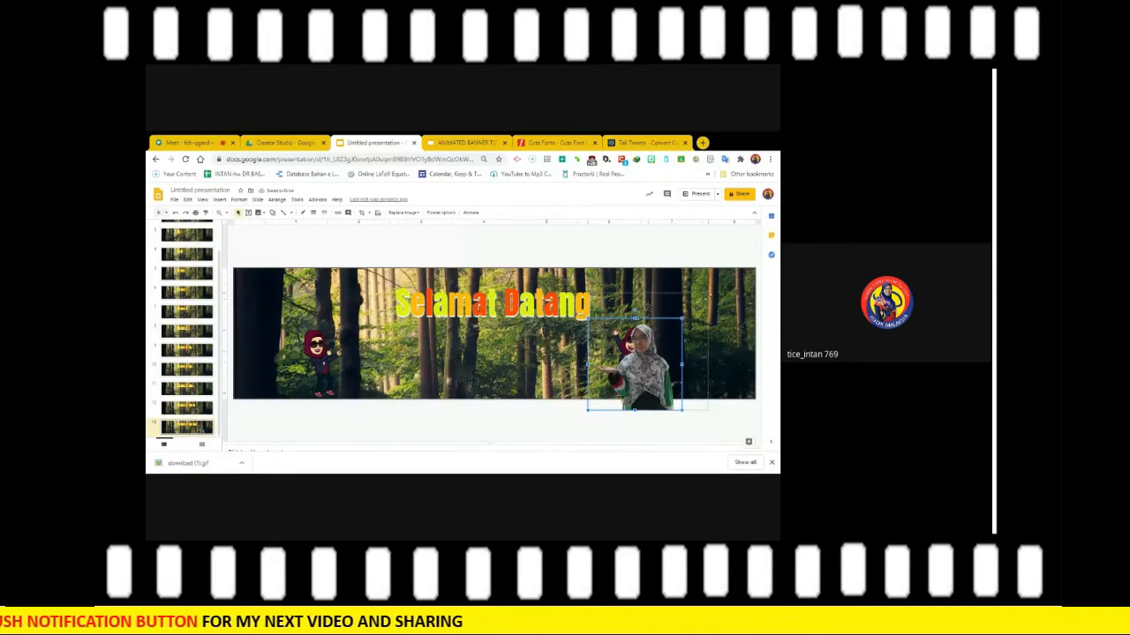
# Enlarge the woman's photo and lower it past the slide's lower edge, and raise the waving avatar slightly.
pyautogui.moveTo(681, 318); pyautogui.dragTo(709, 294)
pyautogui.moveTo(672, 394); pyautogui.dragTo(680, 444)
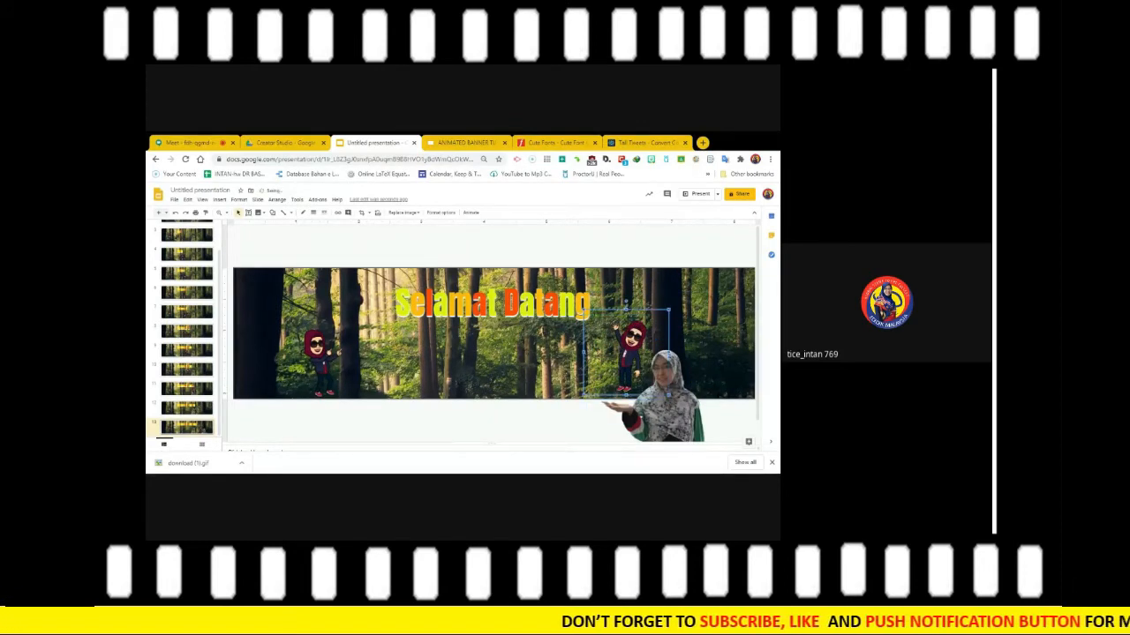
pyautogui.moveTo(653, 386); pyautogui.dragTo(653, 370)
pyautogui.click(665, 404)
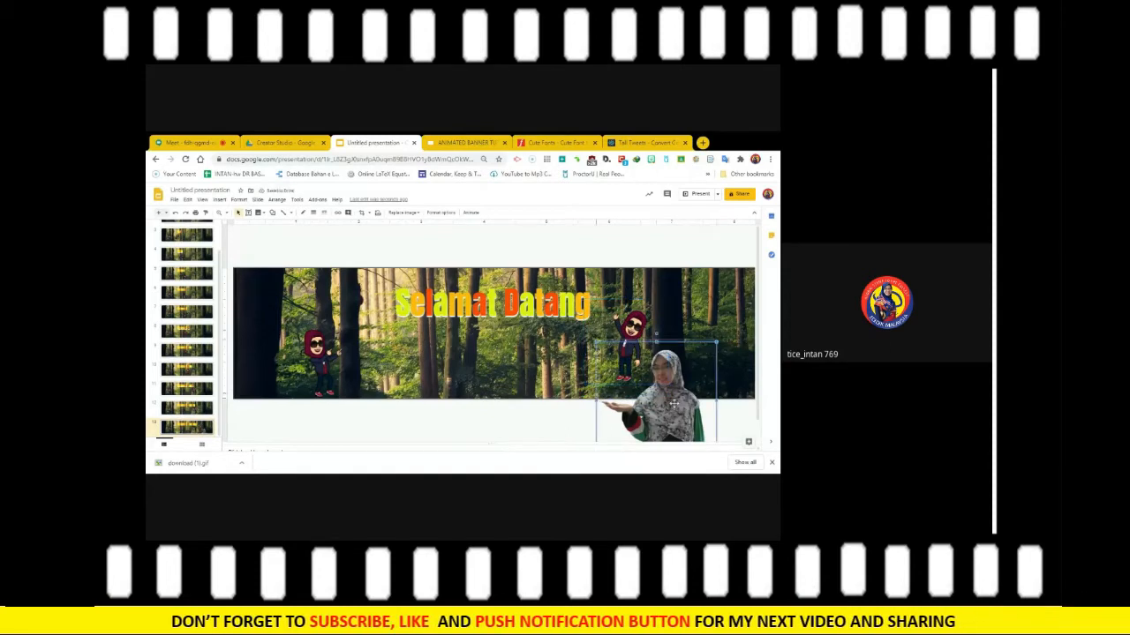
# Reposition the woman's photo so that her open palm sits under the waving avatar's feet.
pyautogui.moveTo(668, 420); pyautogui.dragTo(667, 372)
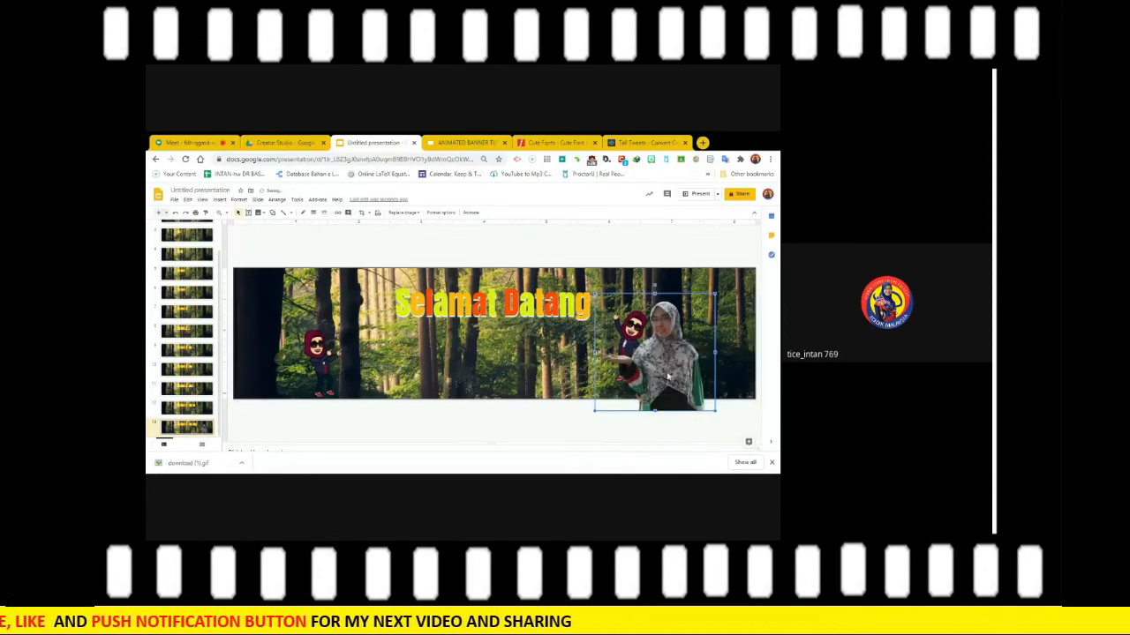
pyautogui.press('Down')
pyautogui.press('Down')
pyautogui.press('Down')
pyautogui.press('Down')
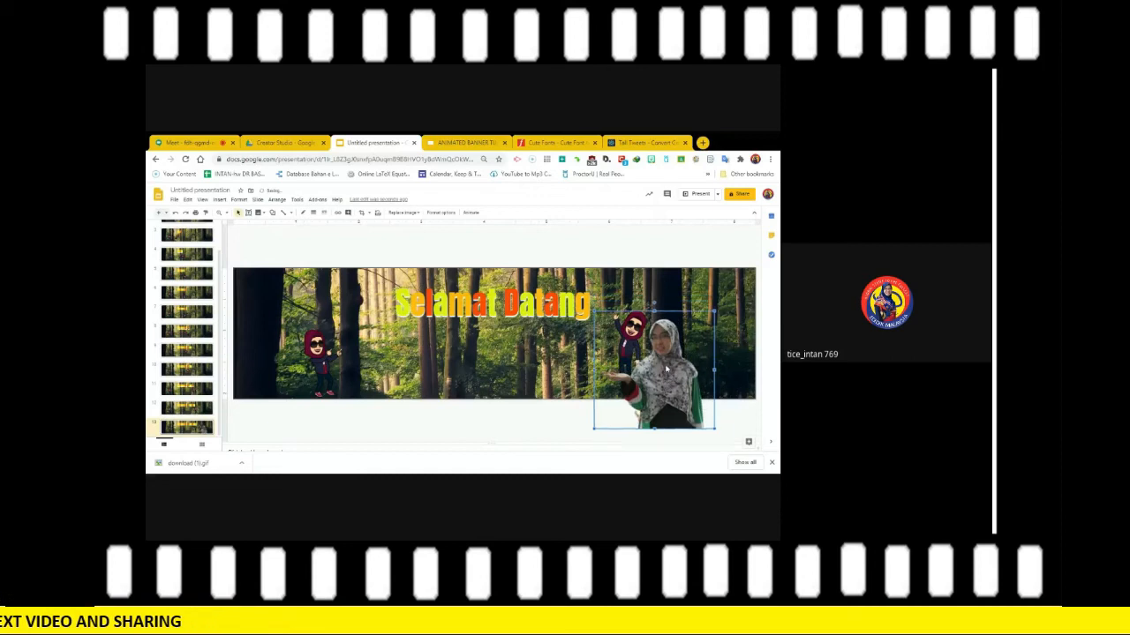
pyautogui.press('Right')
pyautogui.press('Right')
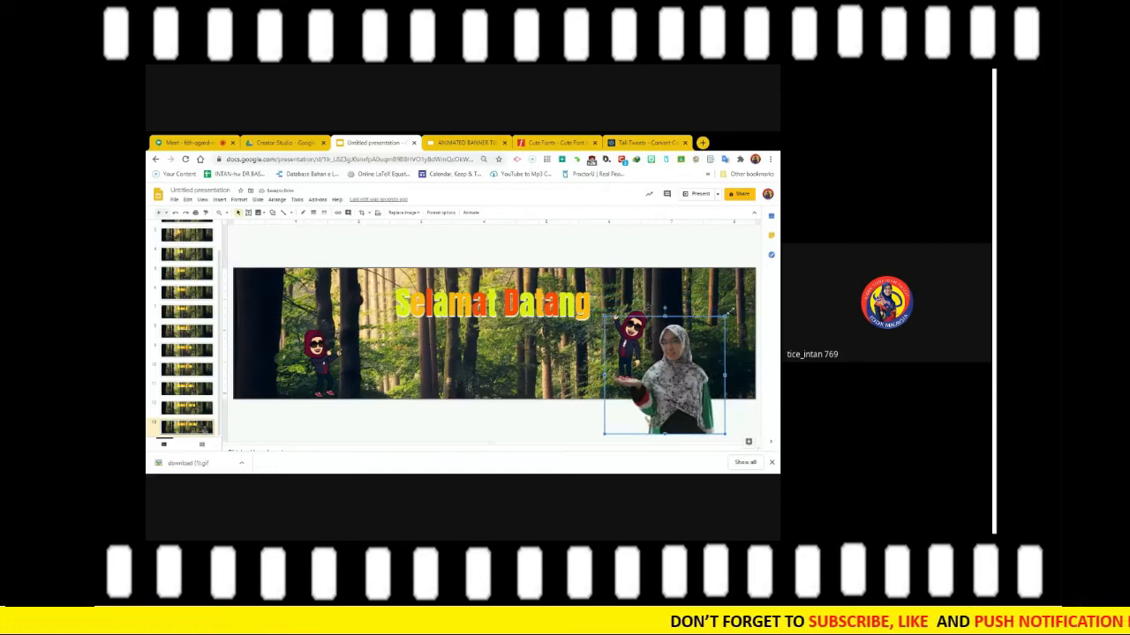
# Enlarge the woman's photo further and nudge it until her palm lines up beneath the waving avatar again.
pyautogui.moveTo(726, 315); pyautogui.dragTo(752, 290)
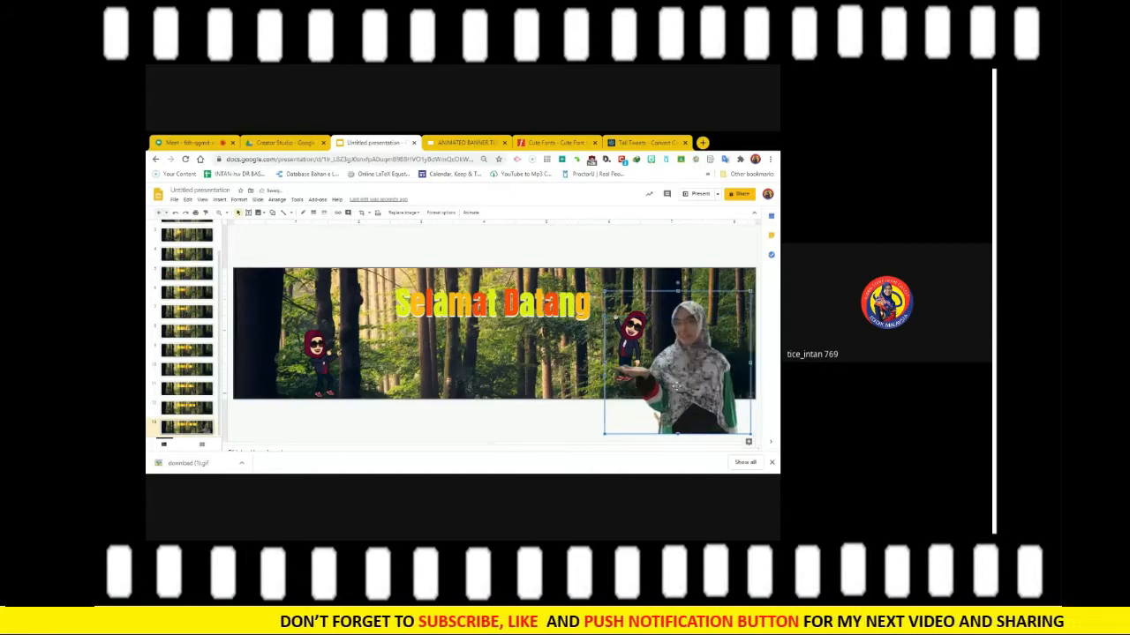
pyautogui.press('Down')
pyautogui.press('Down')
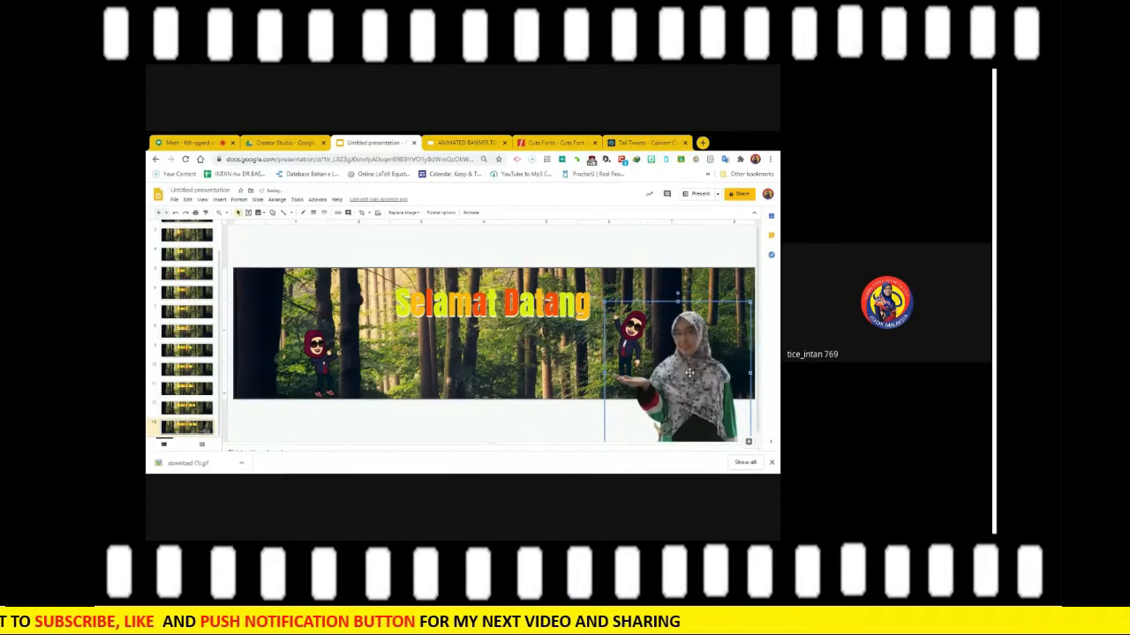
pyautogui.press('Down')
pyautogui.press('Left')
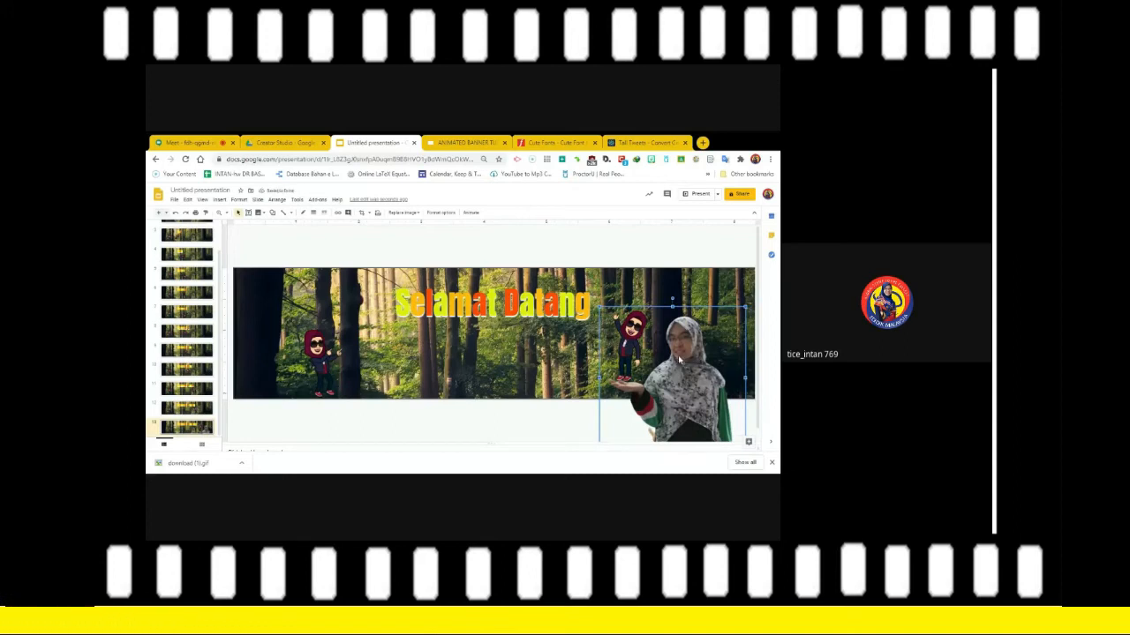
pyautogui.press('Up')
pyautogui.press('Left')
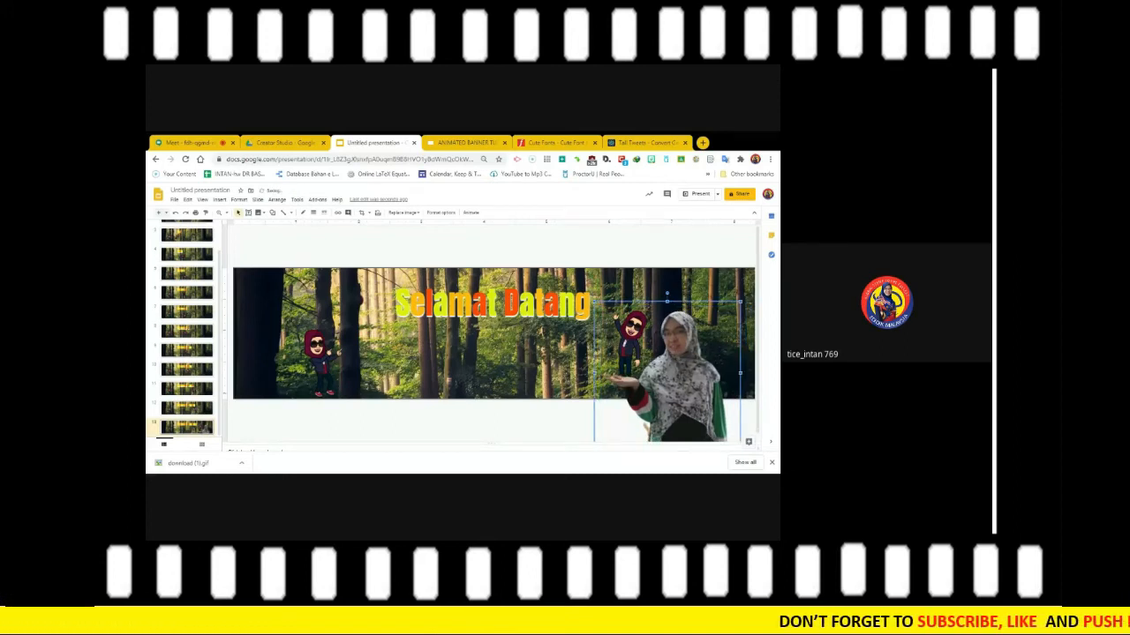
# Send the woman's photo behind the waving avatar in the stacking order and deselect it.
pyautogui.rightClick(697, 353)
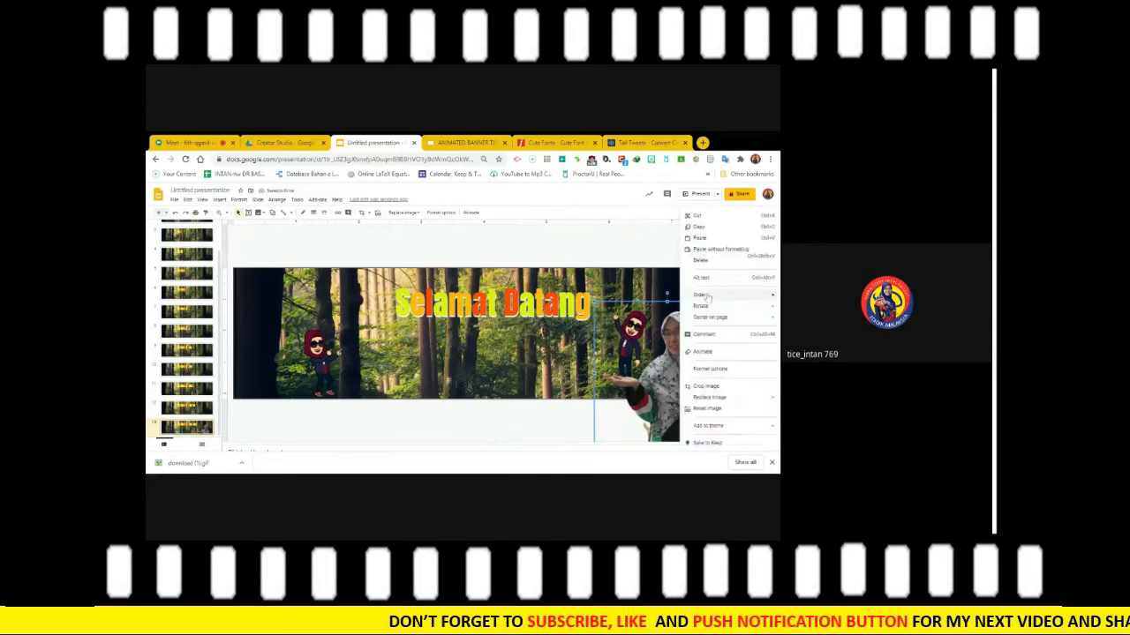
pyautogui.moveTo(708, 298)
pyautogui.click(649, 329)
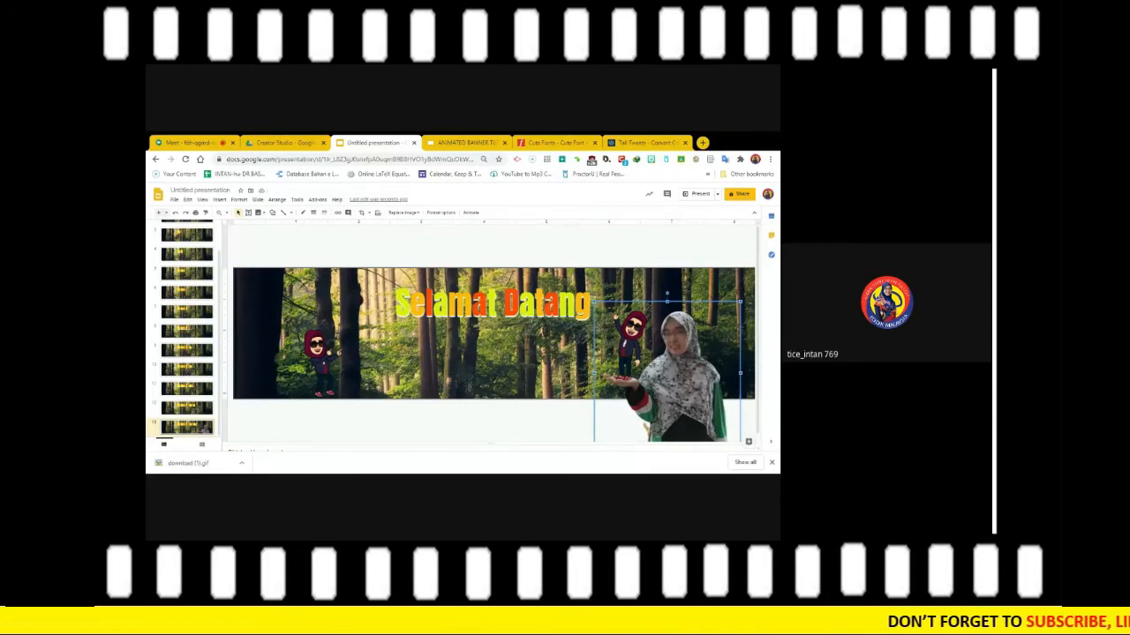
pyautogui.click(284, 406)
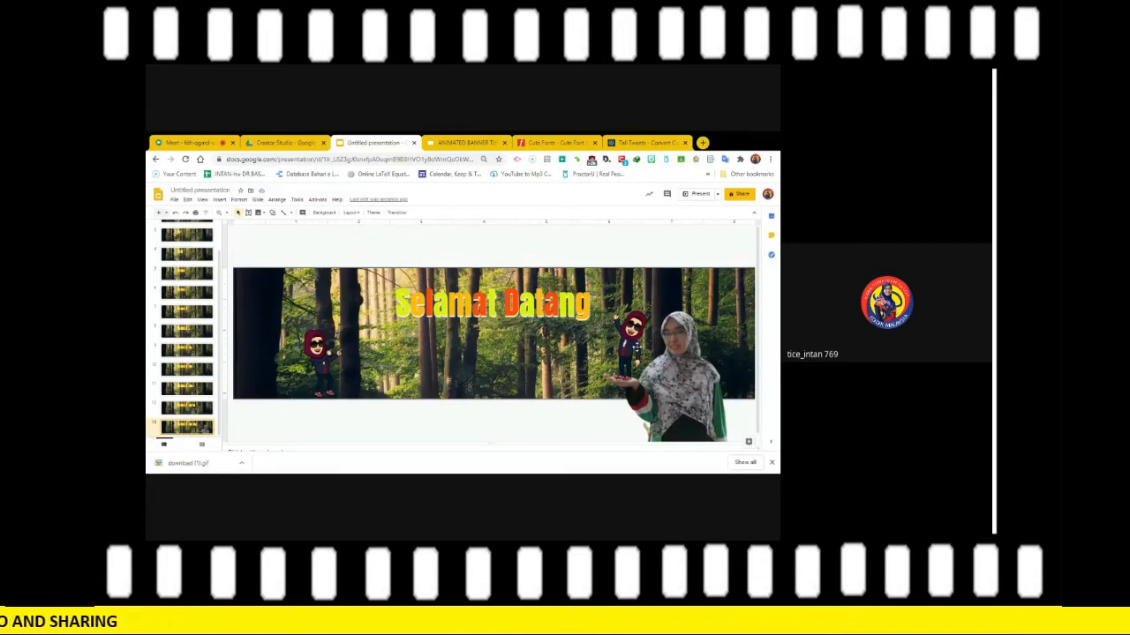
# Duplicate the last slide with the woman's photo twice.
pyautogui.rightClick(191, 432)
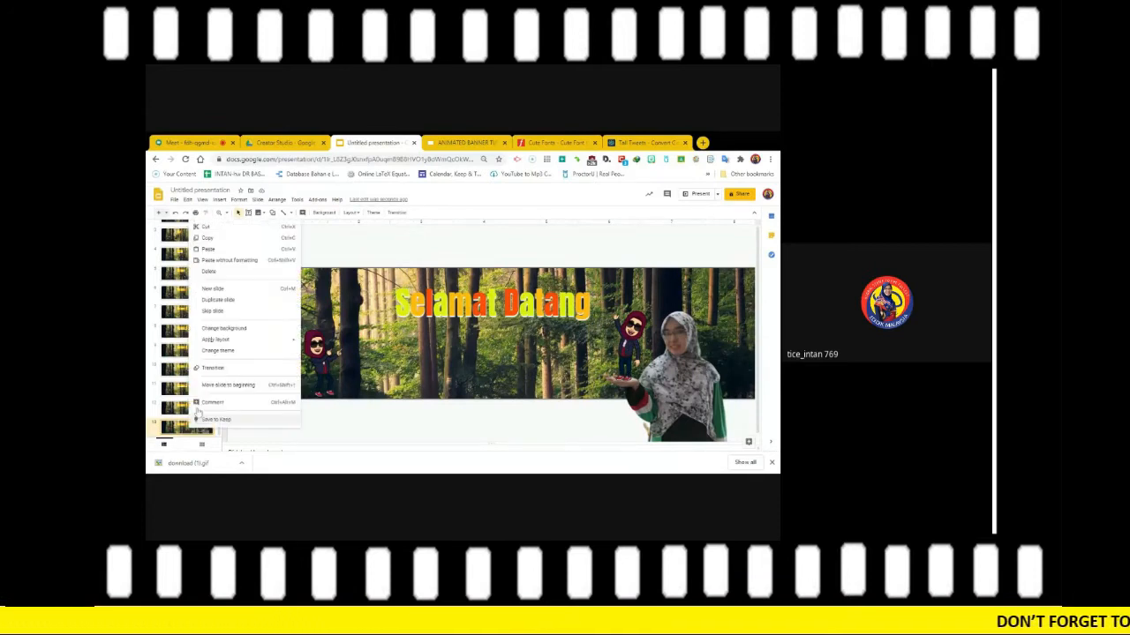
pyautogui.click(229, 302)
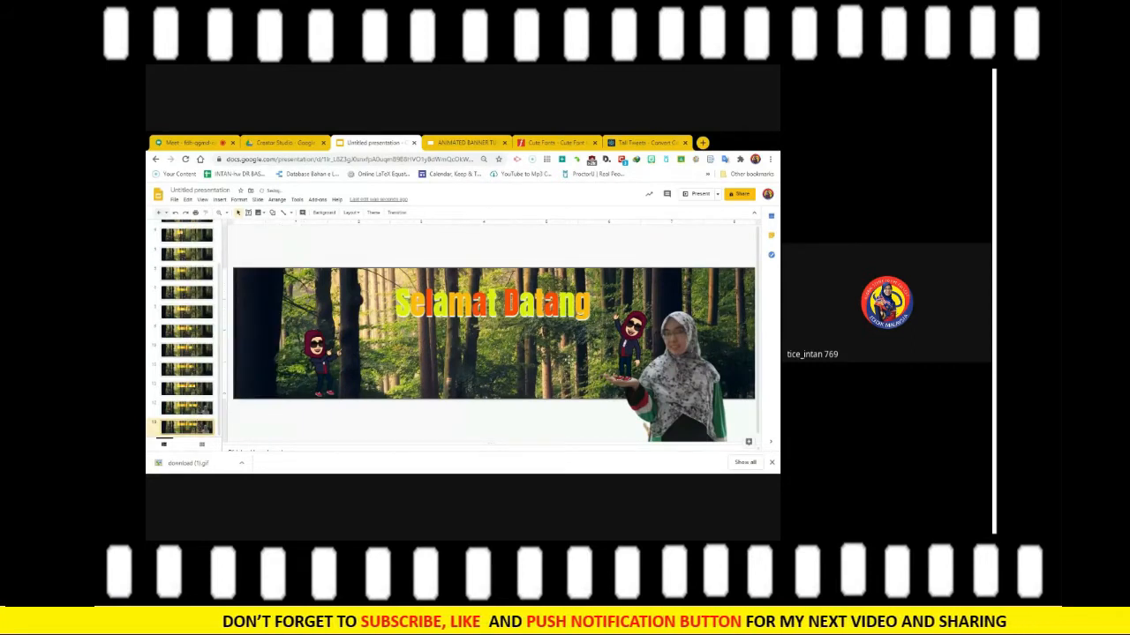
pyautogui.rightClick(191, 429)
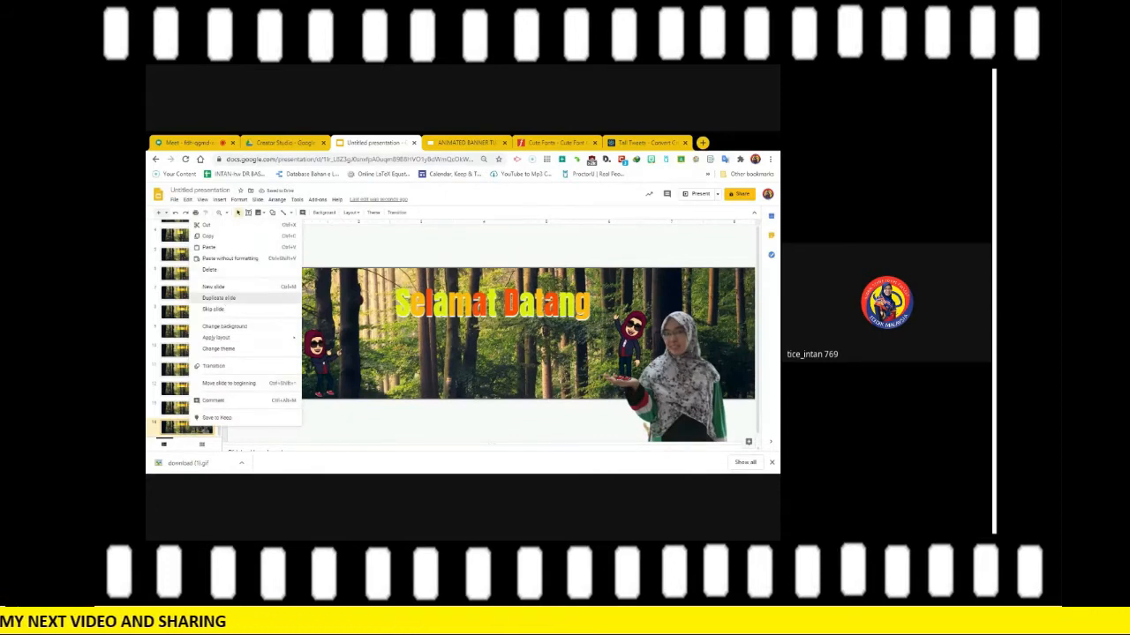
pyautogui.click(218, 299)
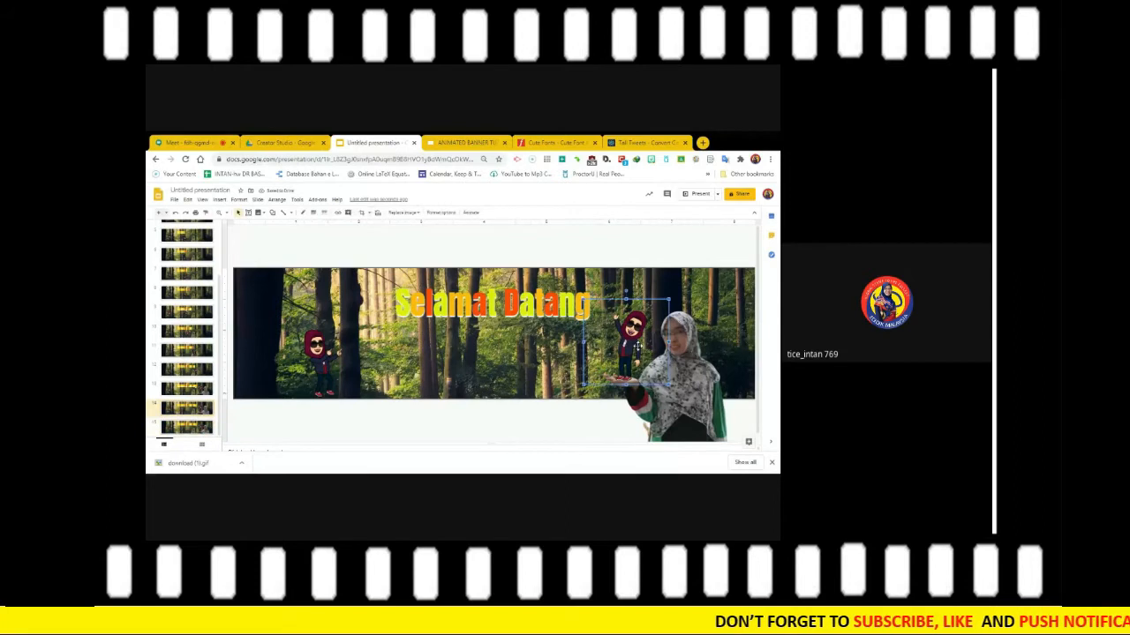
# On the second-to-last slide, replace the waving avatar with the arms-raised avatar, shrunk to fit and standing on the woman's palm.
pyautogui.press('Delete')
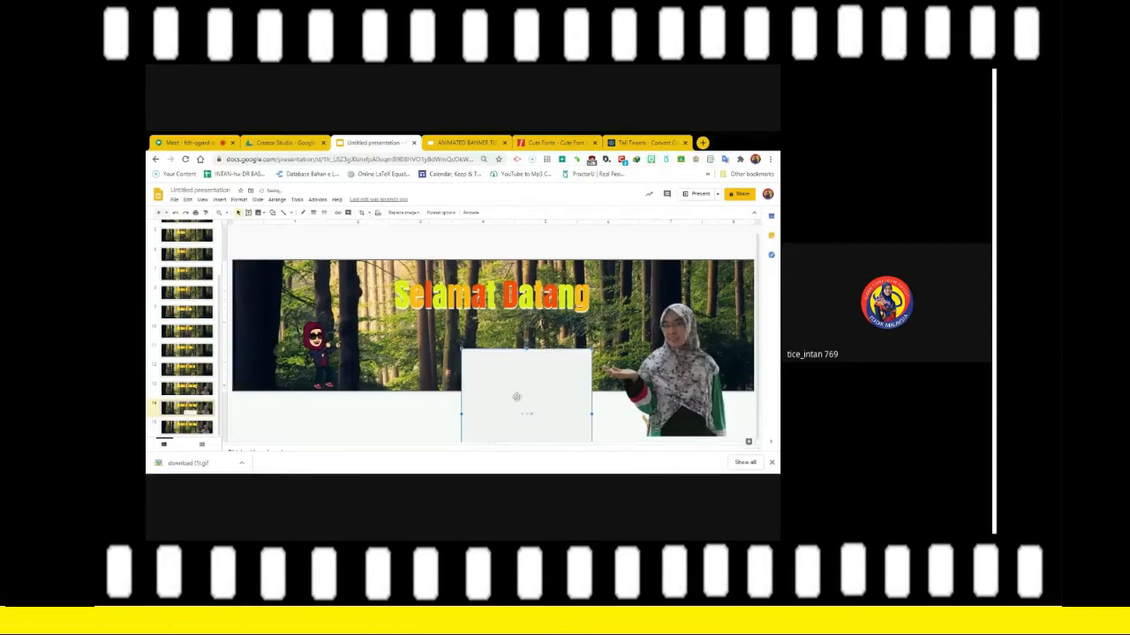
pyautogui.moveTo(479, 364); pyautogui.dragTo(474, 263)
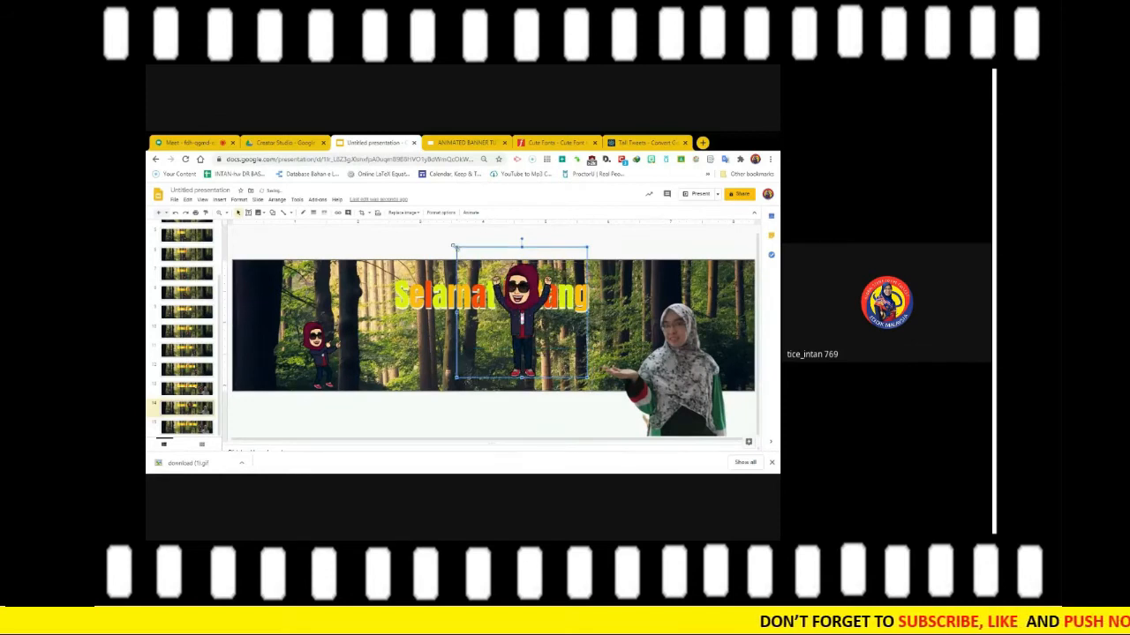
pyautogui.moveTo(456, 247); pyautogui.dragTo(499, 289)
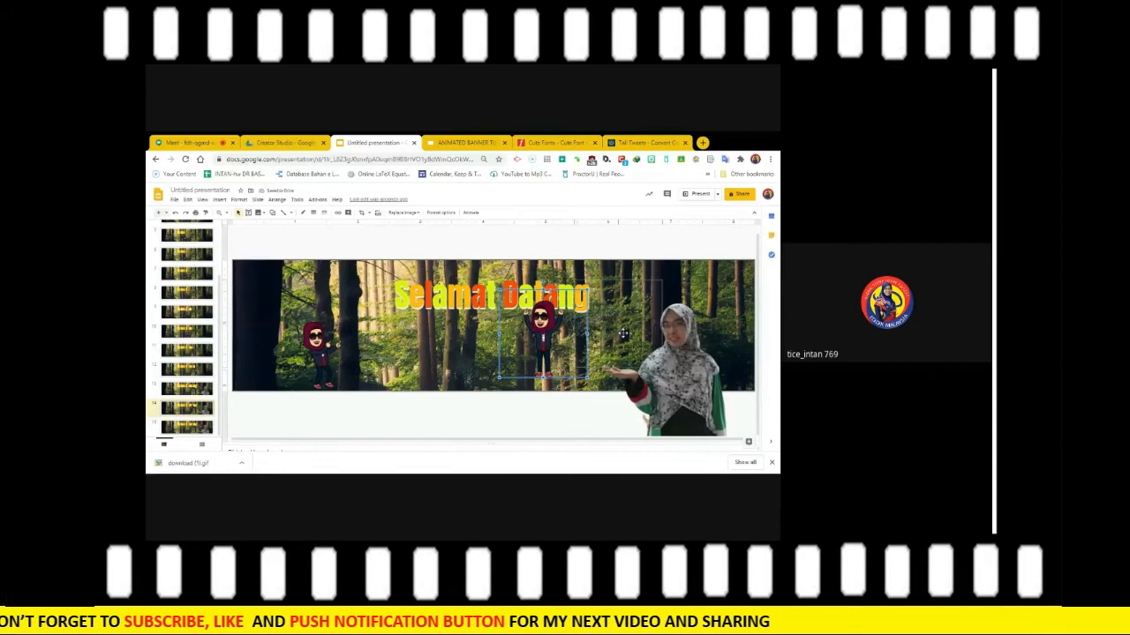
pyautogui.moveTo(543, 336); pyautogui.dragTo(620, 328)
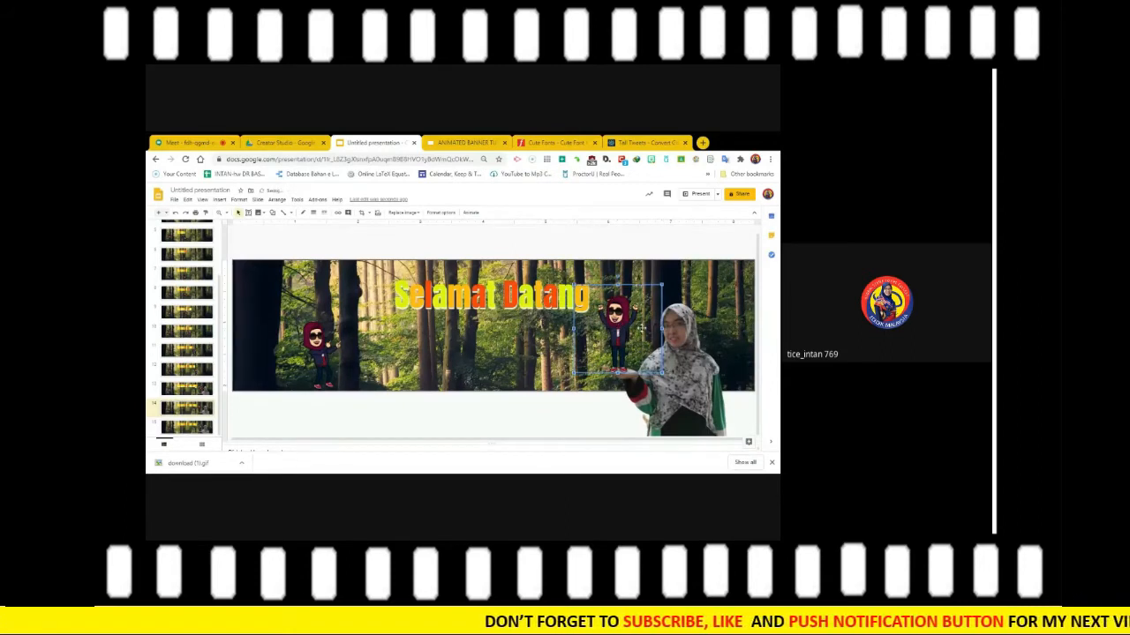
pyautogui.moveTo(636, 329); pyautogui.dragTo(642, 328)
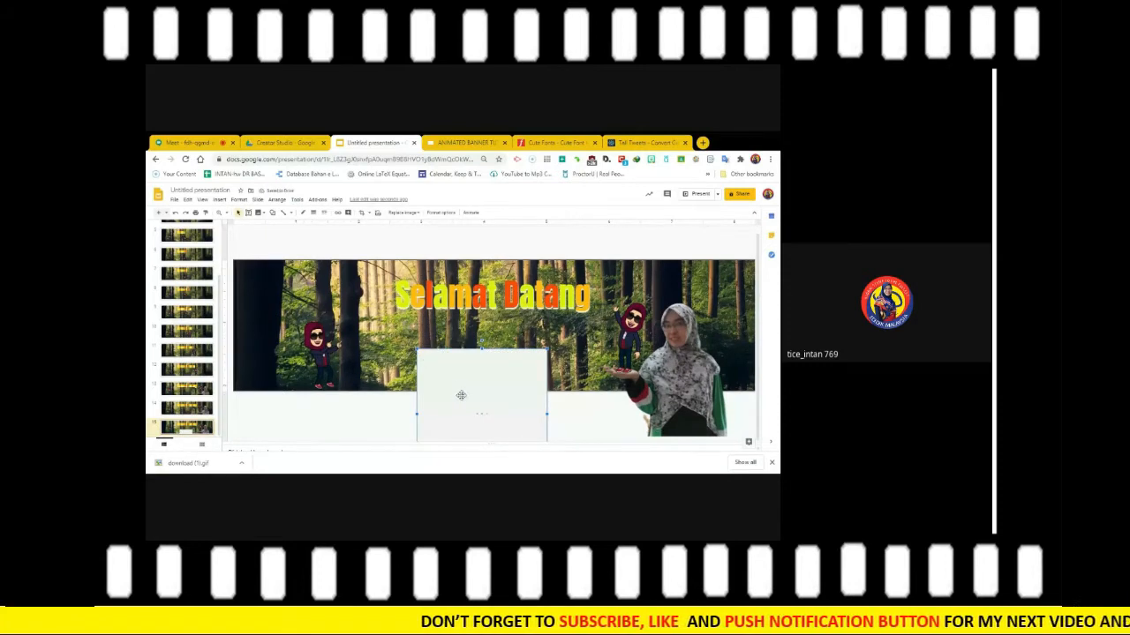
# On the last slide, shrink the jumping confetti avatar and place it in the middle, below "Selamat Datang".
pyautogui.moveTo(464, 397); pyautogui.dragTo(463, 345)
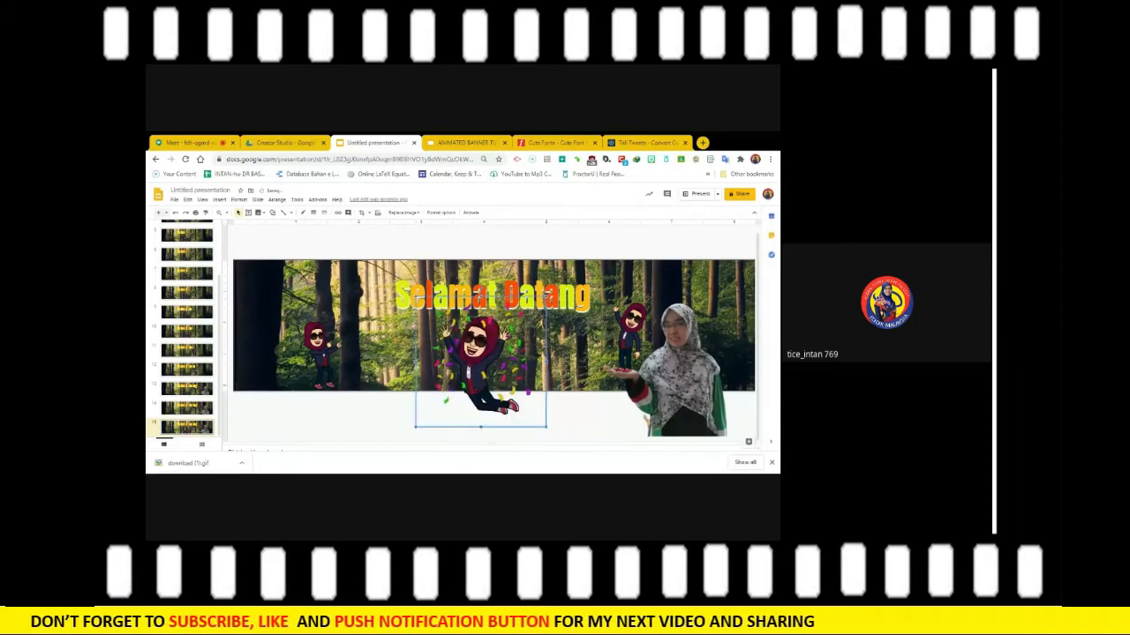
pyautogui.moveTo(415, 296); pyautogui.dragTo(453, 333)
pyautogui.moveTo(492, 380); pyautogui.dragTo(521, 339)
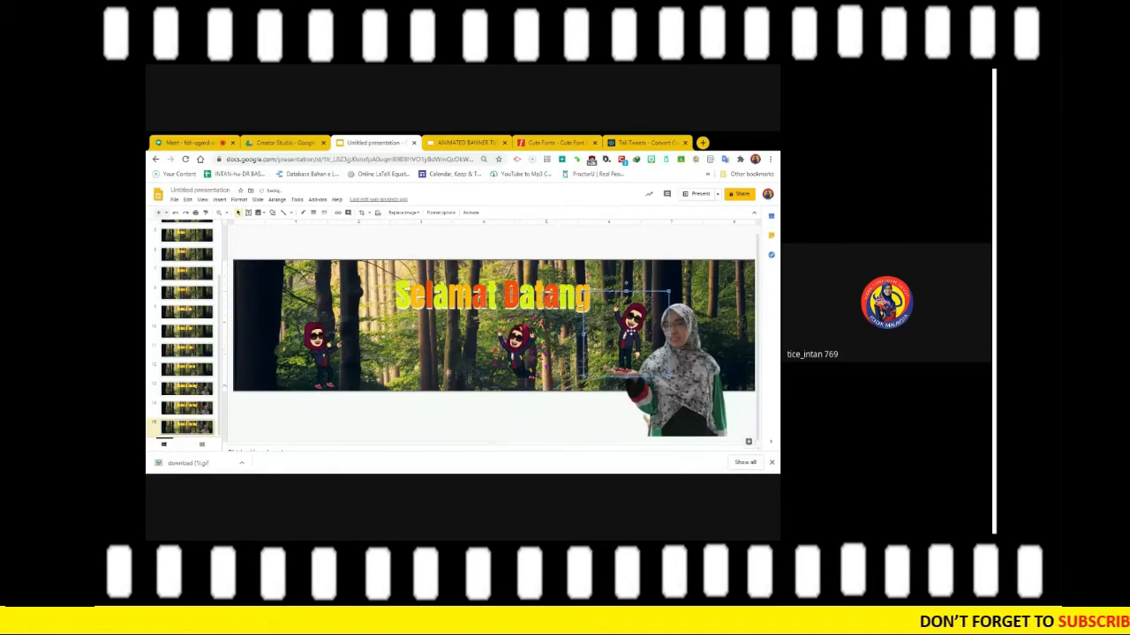
# Delete the waving avatar above the woman's palm and put the jumping confetti avatar in its place.
pyautogui.press('Delete')
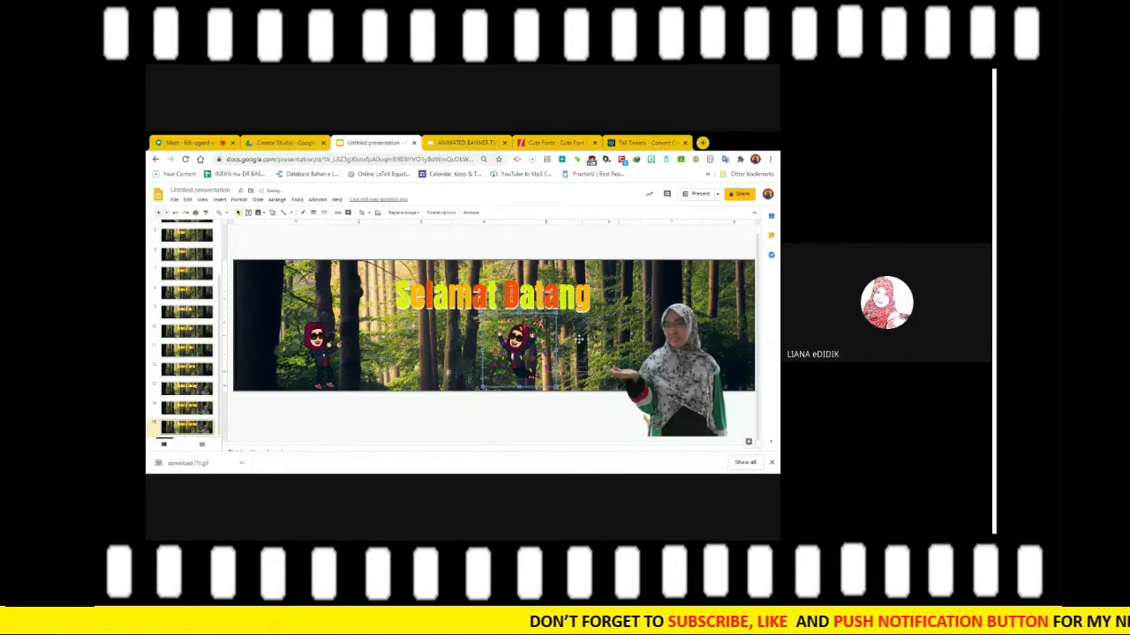
pyautogui.moveTo(524, 355); pyautogui.dragTo(609, 328)
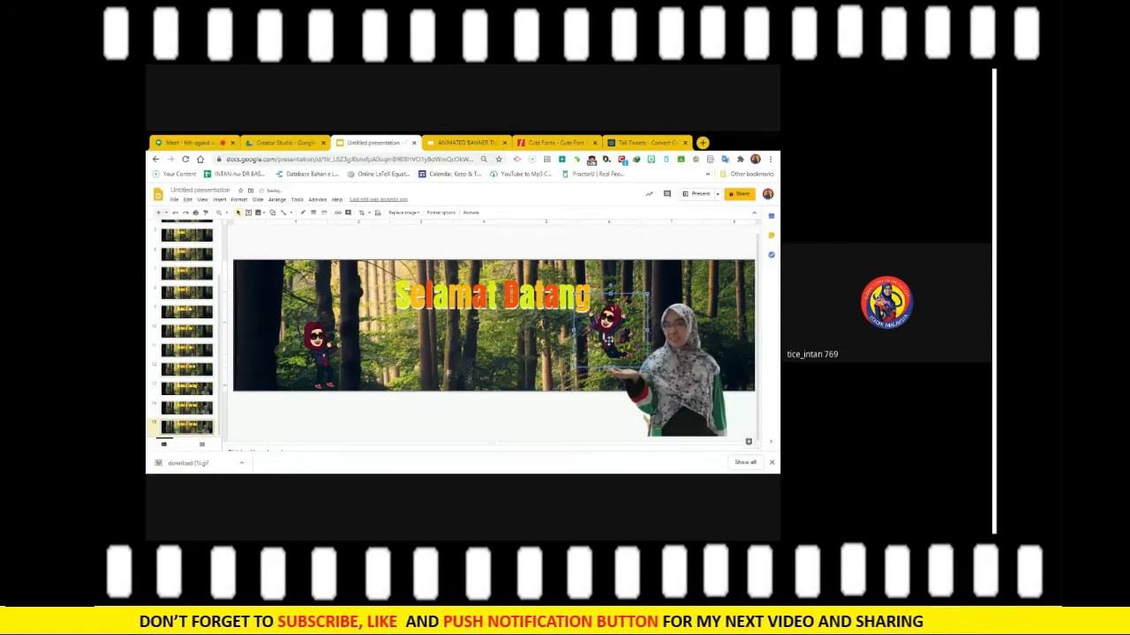
pyautogui.press('Down')
pyautogui.press('Down')
pyautogui.press('Right')
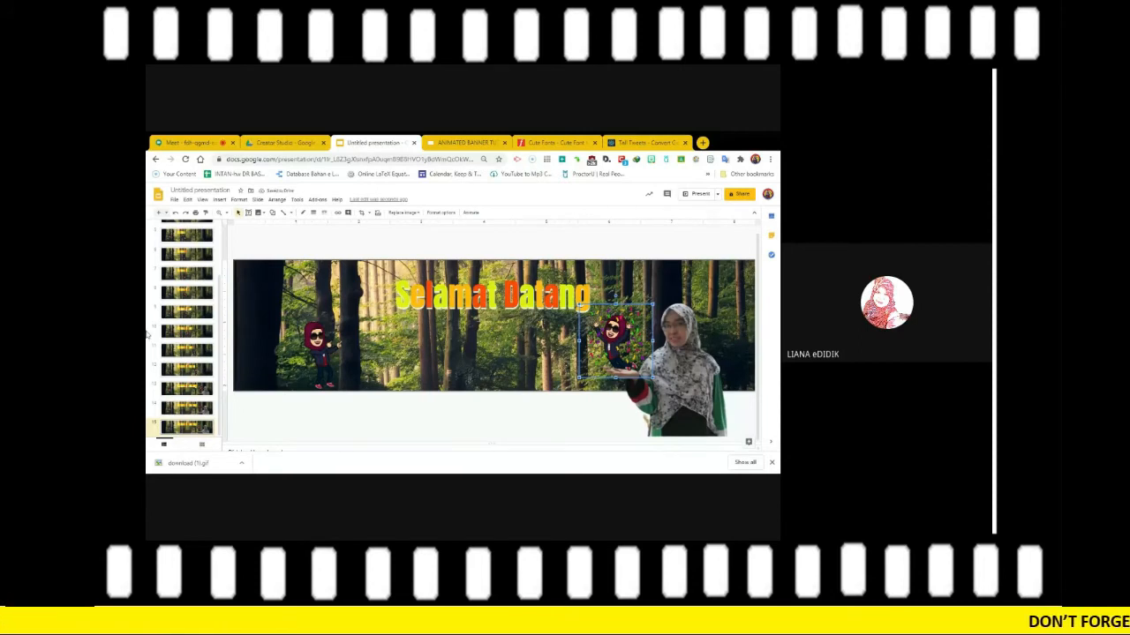
# Present the slideshow from the first slide to preview the banner.
pyautogui.scroll(5, 187, 301)
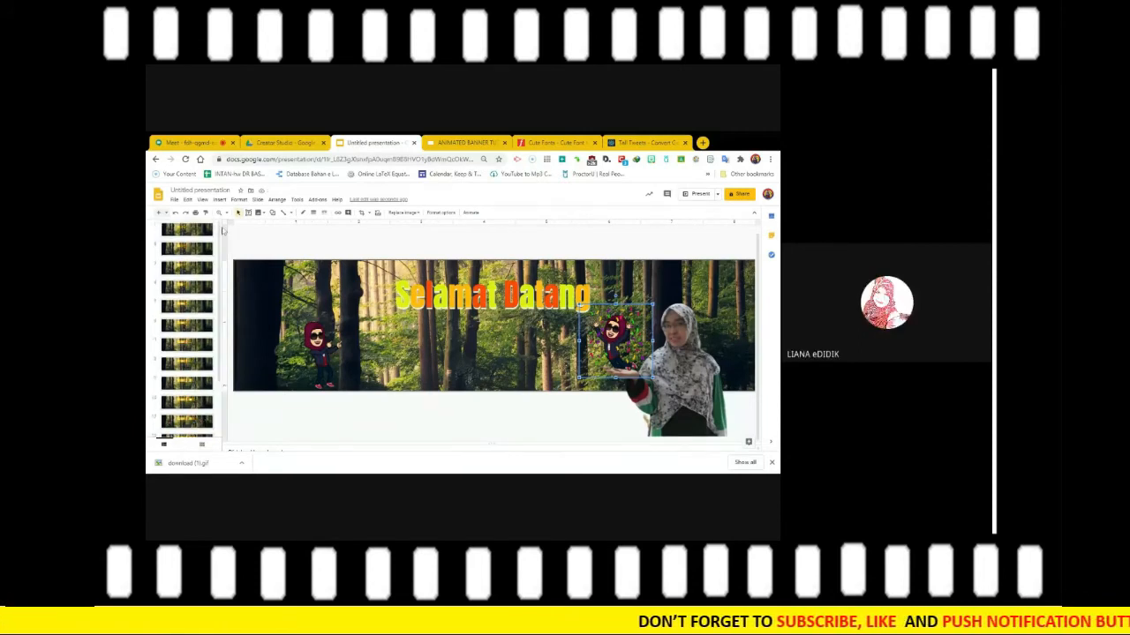
pyautogui.click(184, 236)
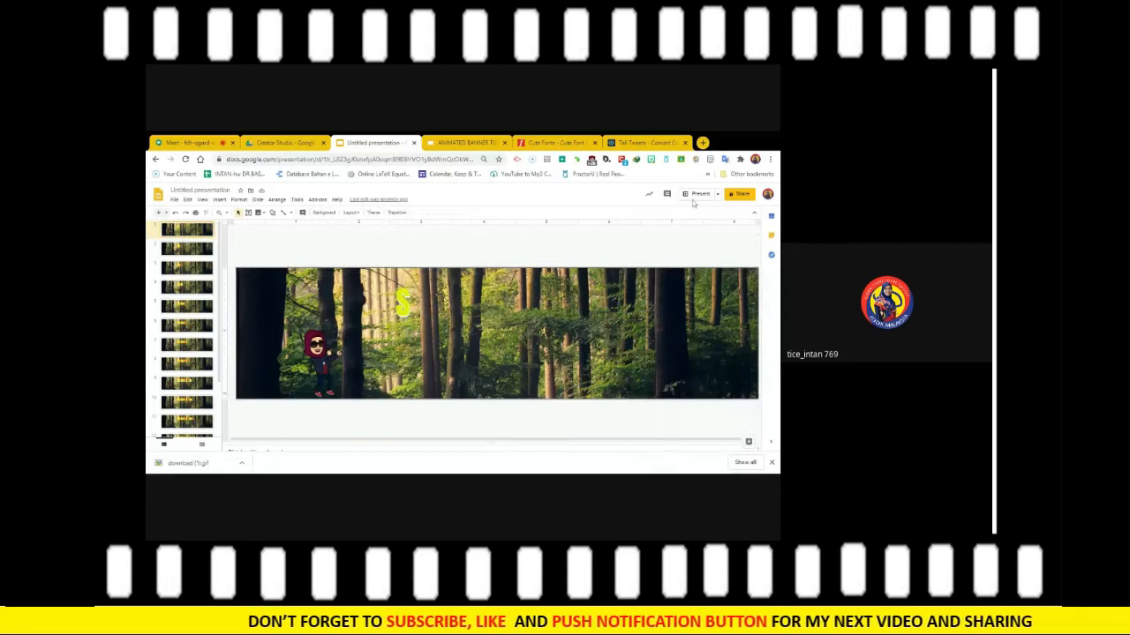
pyautogui.click(694, 194)
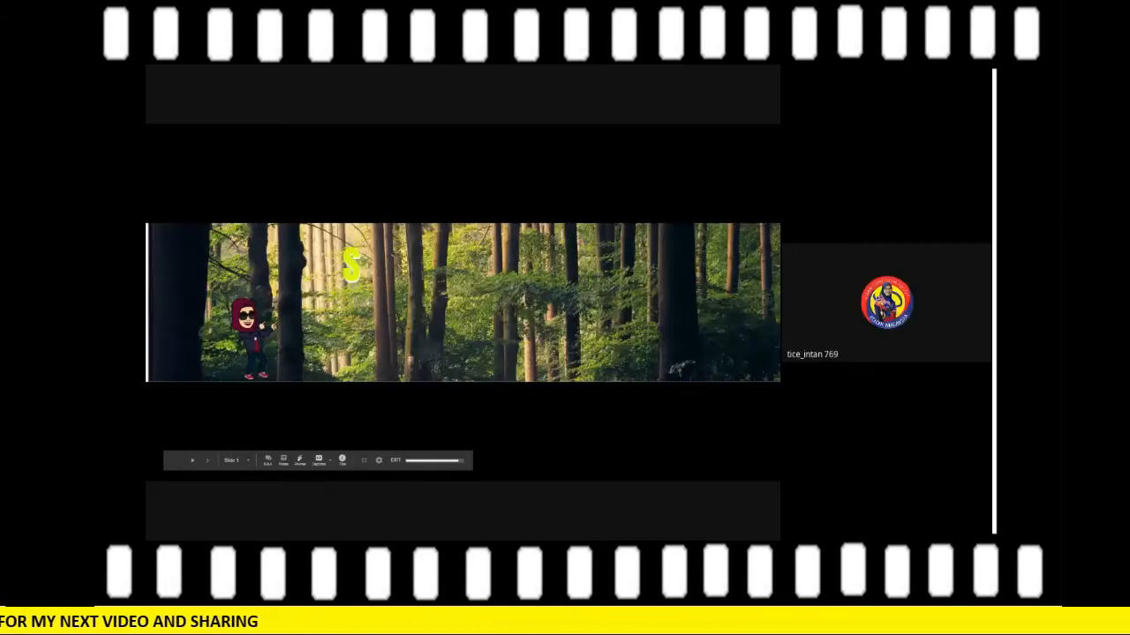
# Advance through the slideshow to preview the whole banner animation, and return to editing.
pyautogui.press('Right')
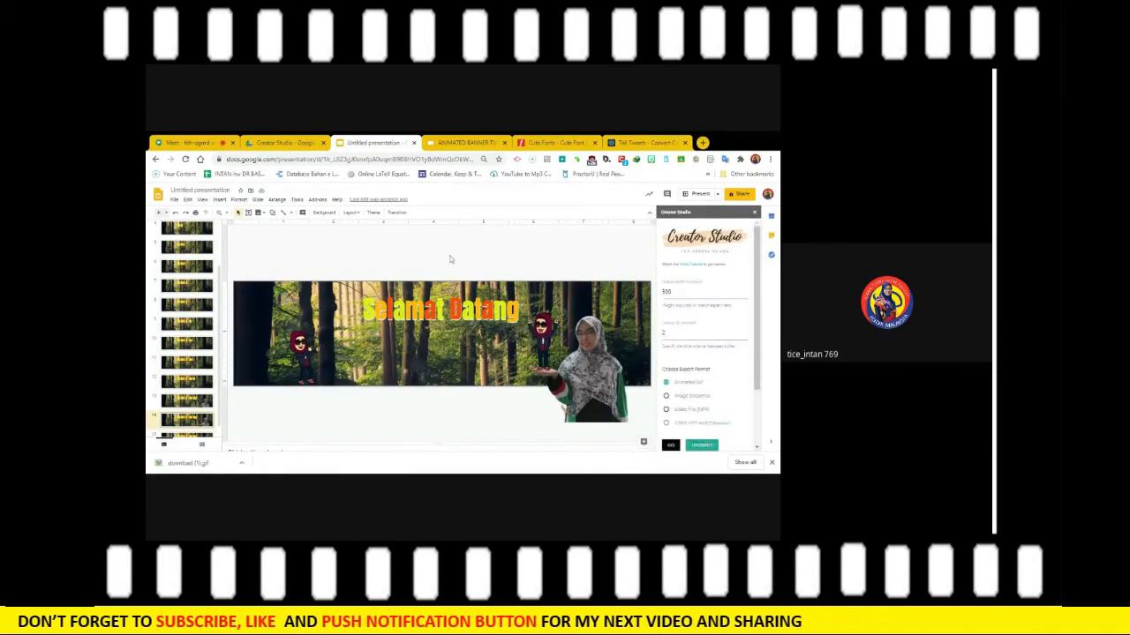
# Export the slides with Creator Studio as an animated GIF, 1600 pixels wide with a .3-second interval between slides.
pyautogui.moveTo(673, 292); pyautogui.dragTo(636, 287)
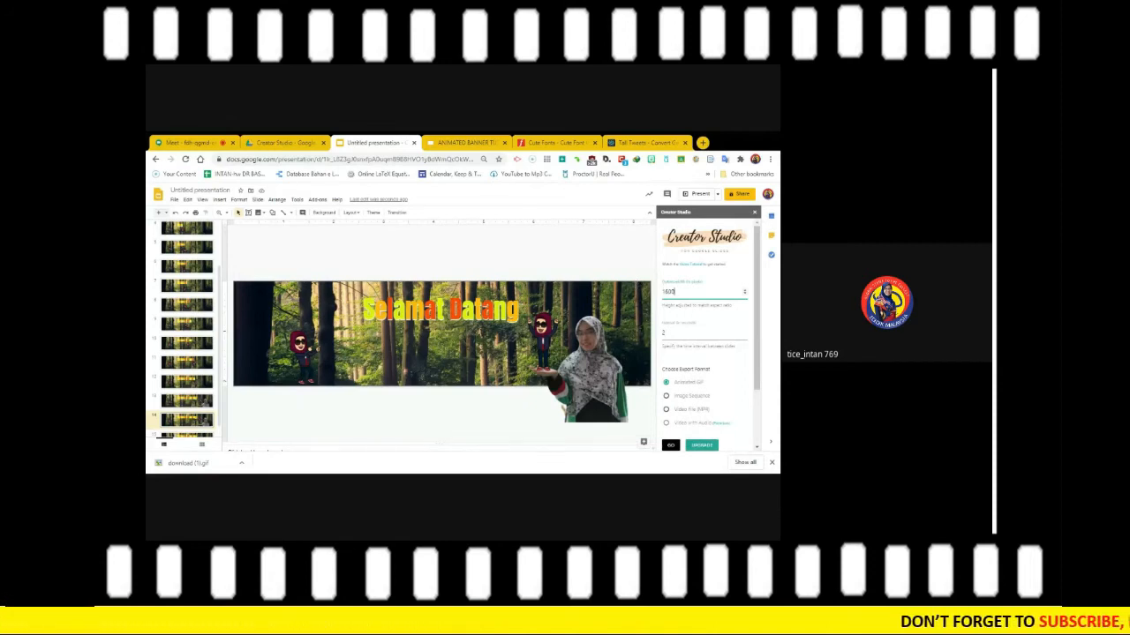
pyautogui.press('BackSpace')
pyautogui.write('.3')
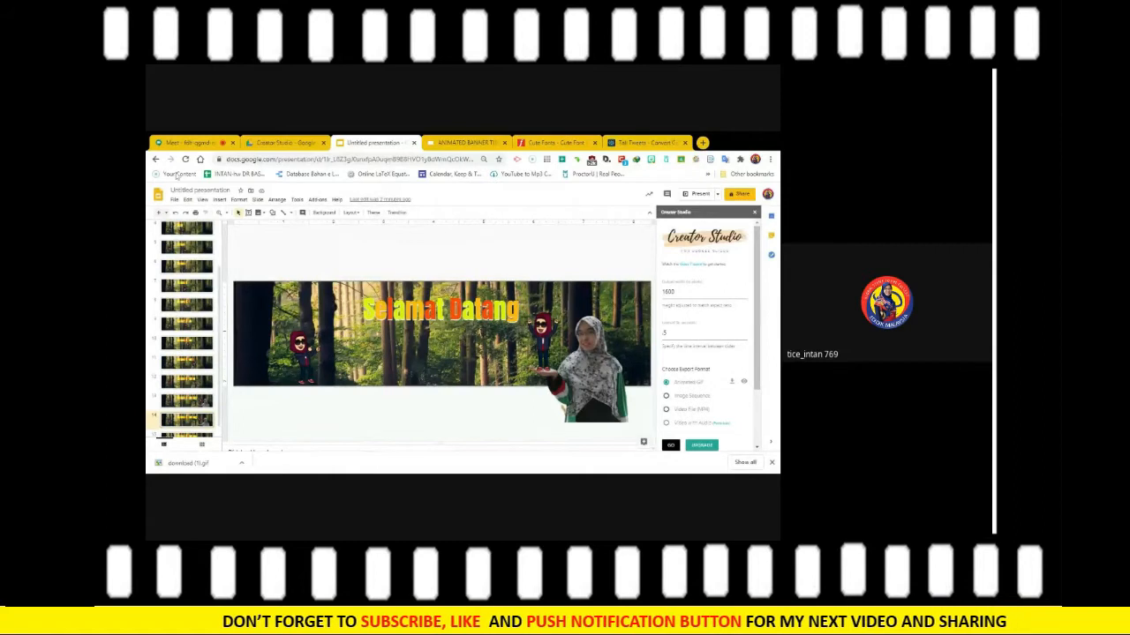
# Switch to the Creator Studio folder in Google Drive, preview the exported forest banner GIF, and close the preview.
pyautogui.click(280, 142)
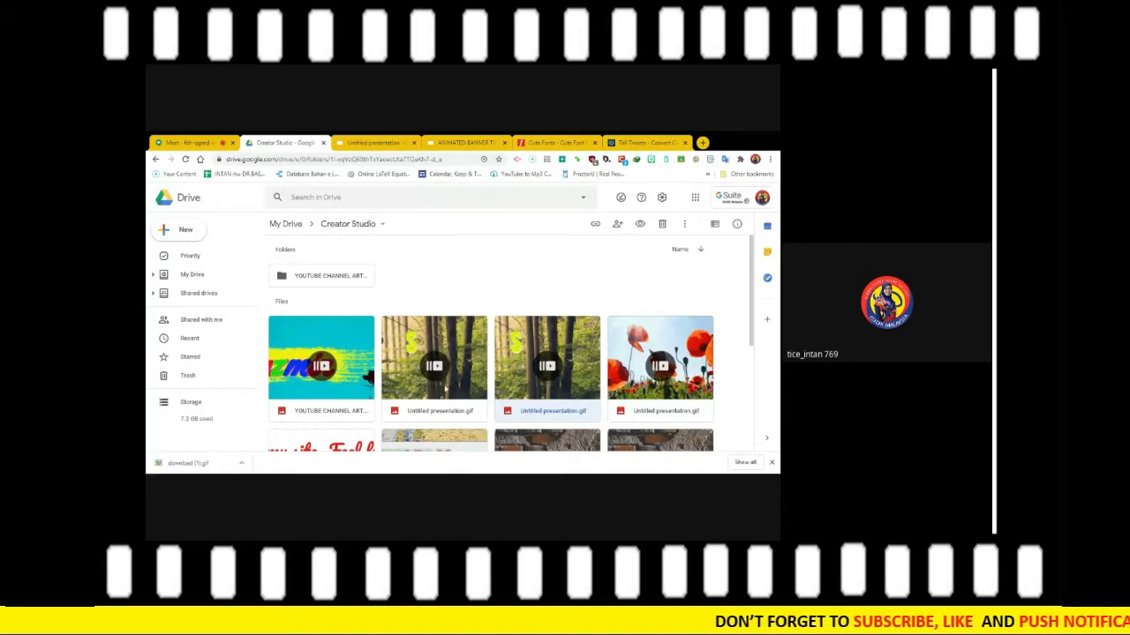
pyautogui.doubleClick(445, 388)
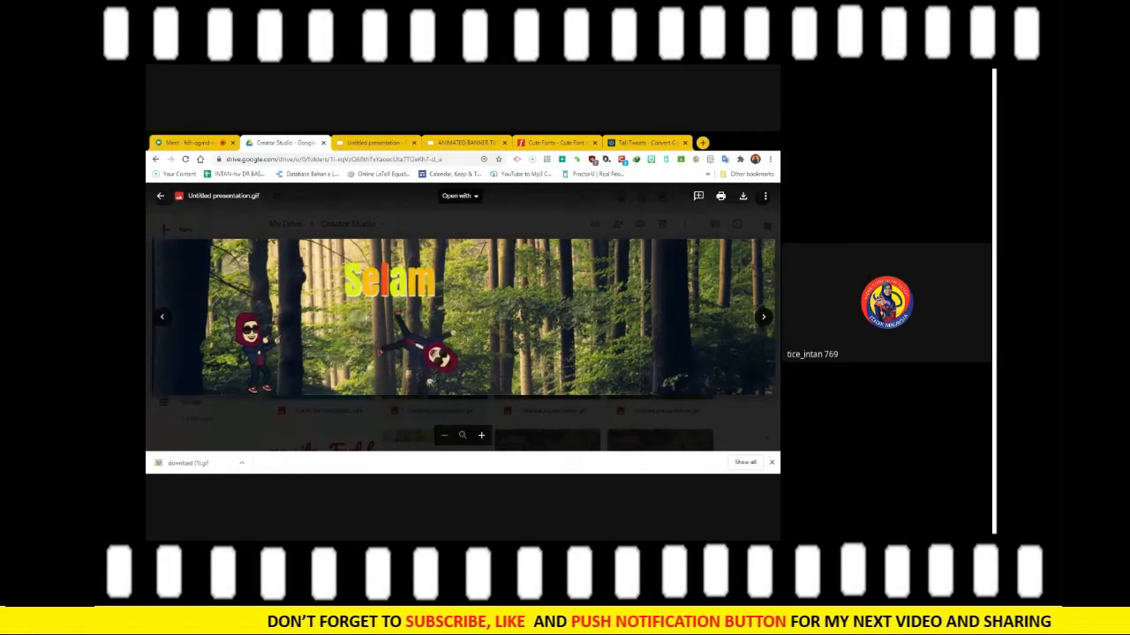
pyautogui.press('Escape')
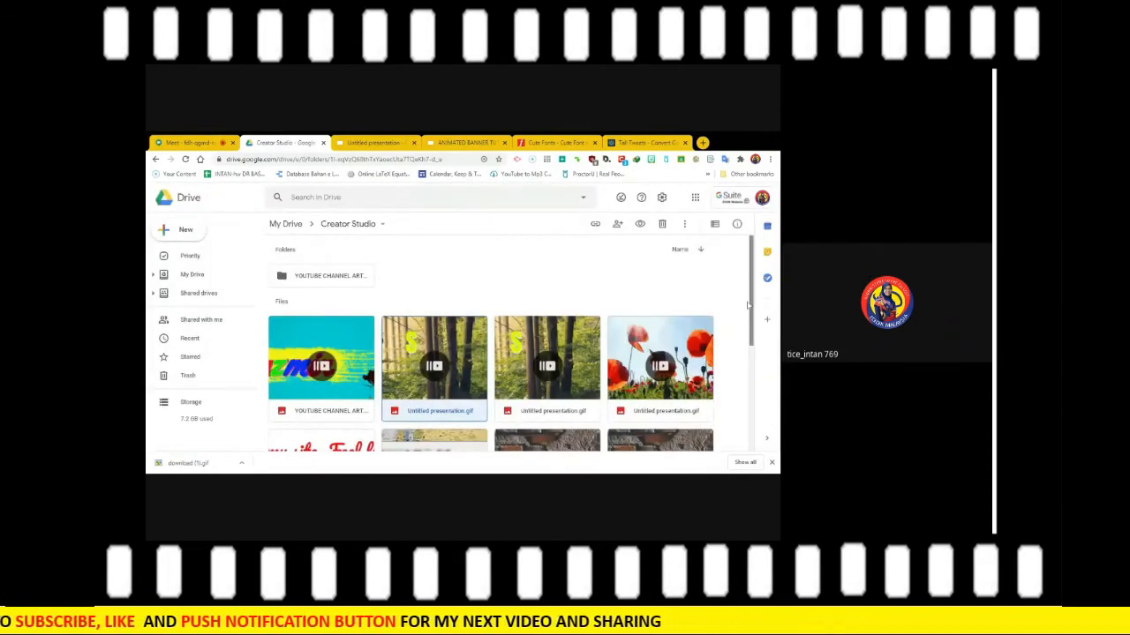